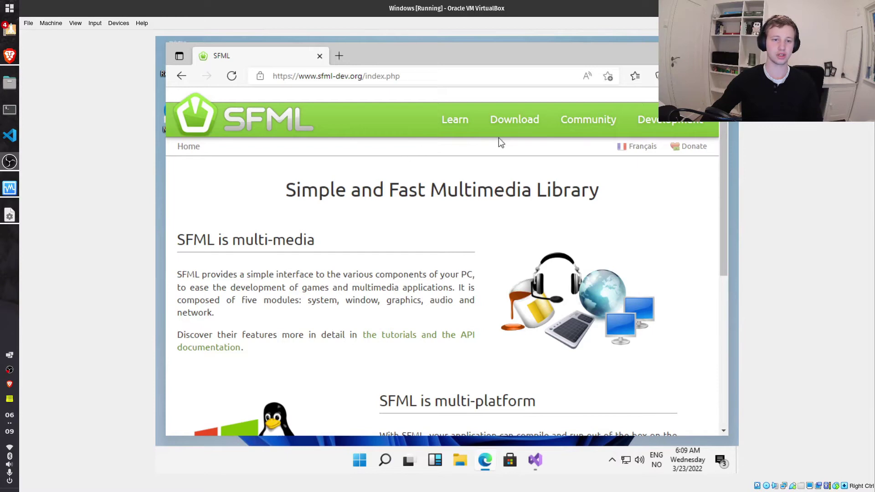
- Open the SFML download page and go to the SFML 2.5.1 downloads
{"action": "left_click", "coordinate": [513, 123]}
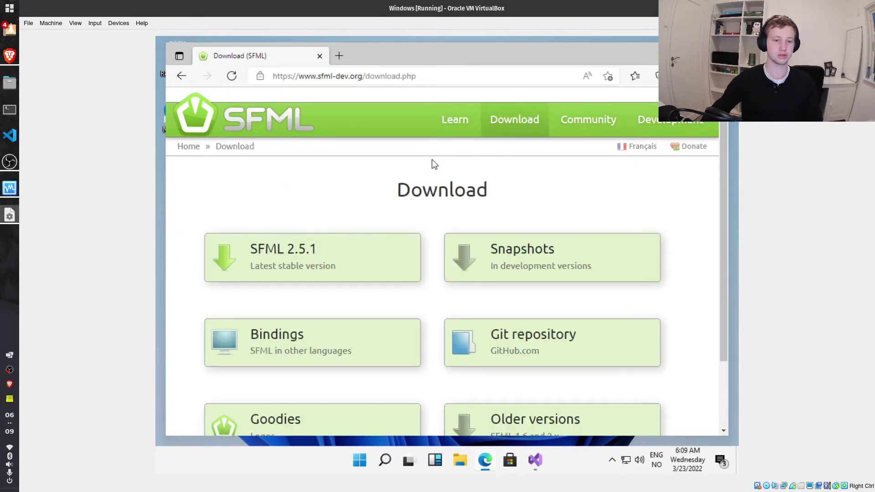
{"action": "left_click", "coordinate": [304, 251]}
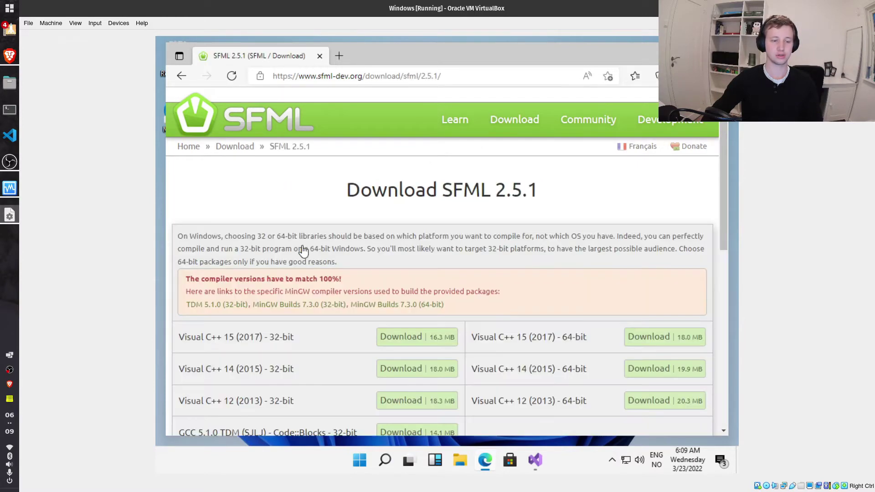
{"action": "scroll", "coordinate": [372, 239], "scroll_direction": "down", "scroll_amount": 2}
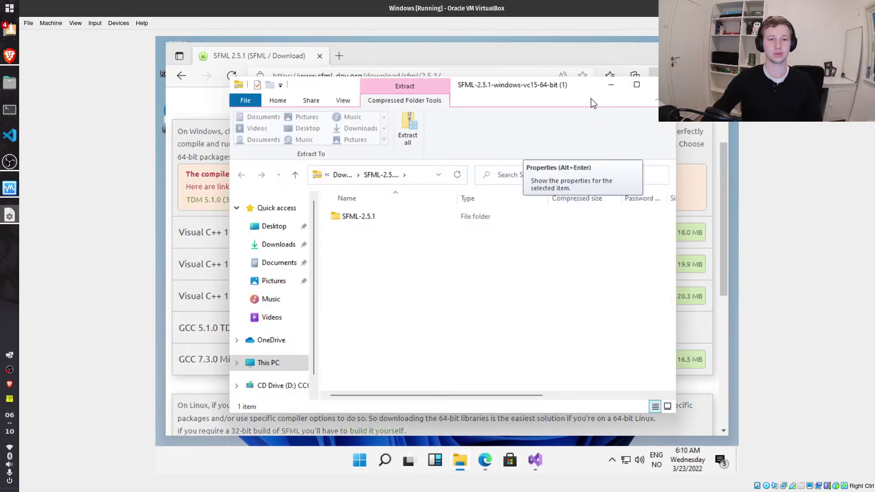
- Open the SFML-2.5.1 archive folder, select all seven items, and go to This PC
{"action": "left_click", "coordinate": [356, 219]}
{"action": "double_click", "coordinate": [357, 219]}
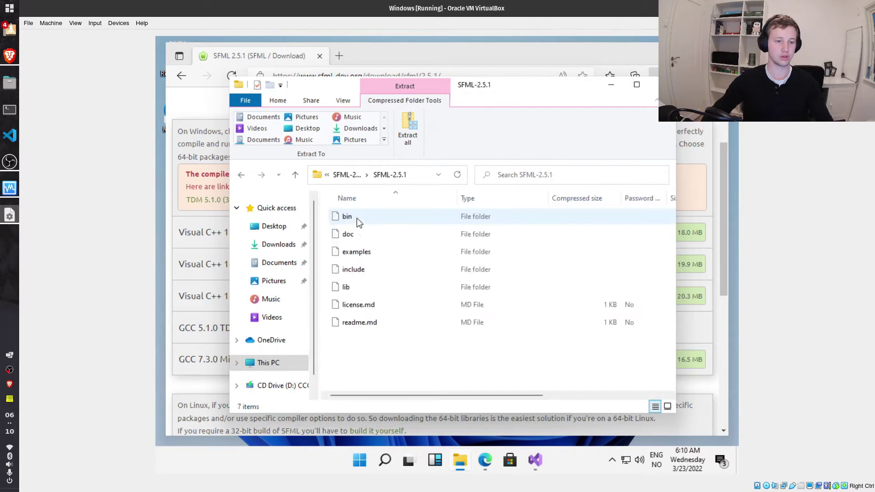
{"action": "left_click", "coordinate": [361, 324]}
{"action": "left_click_drag", "start_coordinate": [345, 293], "coordinate": [348, 216]}
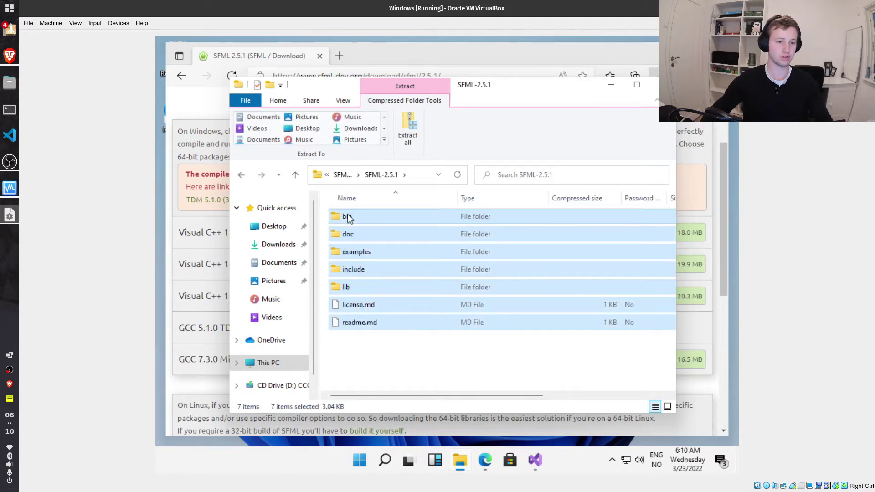
{"action": "scroll", "coordinate": [295, 267], "scroll_direction": "down", "scroll_amount": 1}
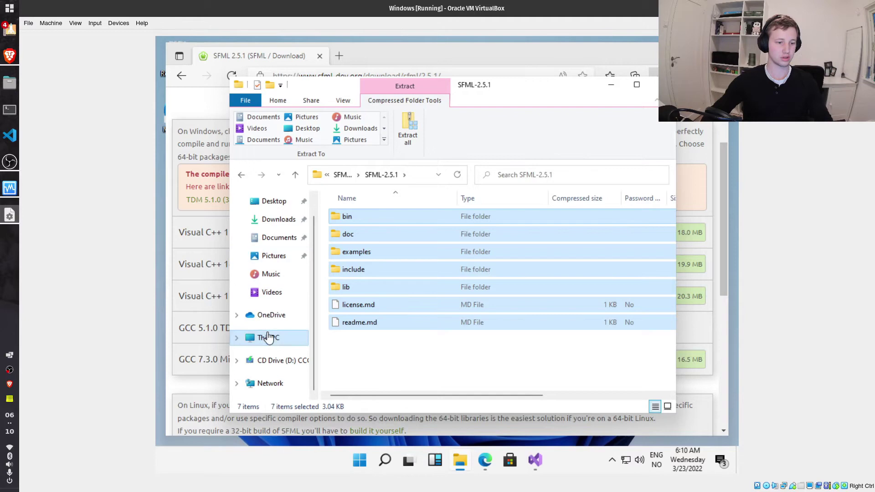
{"action": "left_click", "coordinate": [267, 339]}
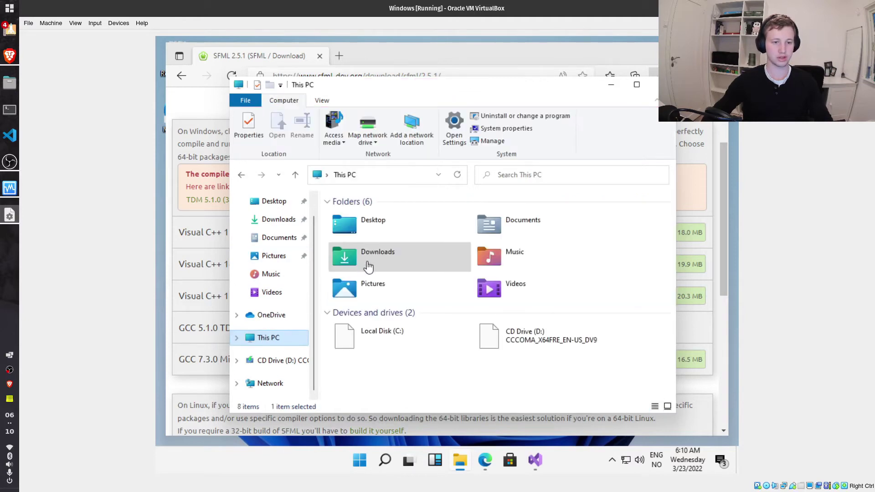
- Create a folder named SFML on the C: drive and open it
{"action": "double_click", "coordinate": [345, 336]}
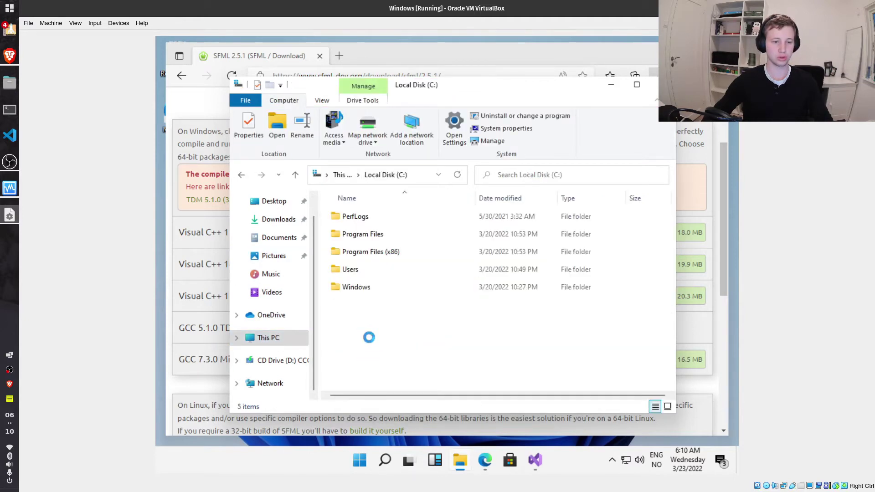
{"action": "right_click", "coordinate": [373, 314]}
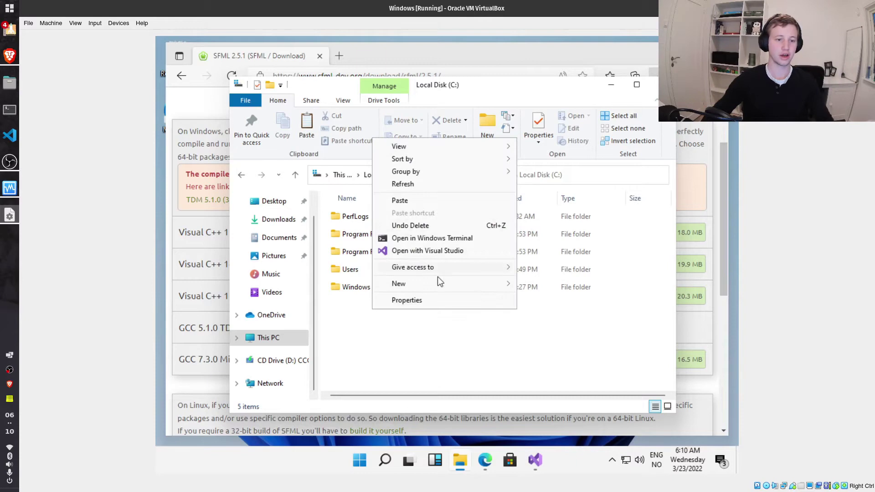
{"action": "mouse_move", "coordinate": [444, 284]}
{"action": "left_click", "coordinate": [537, 287]}
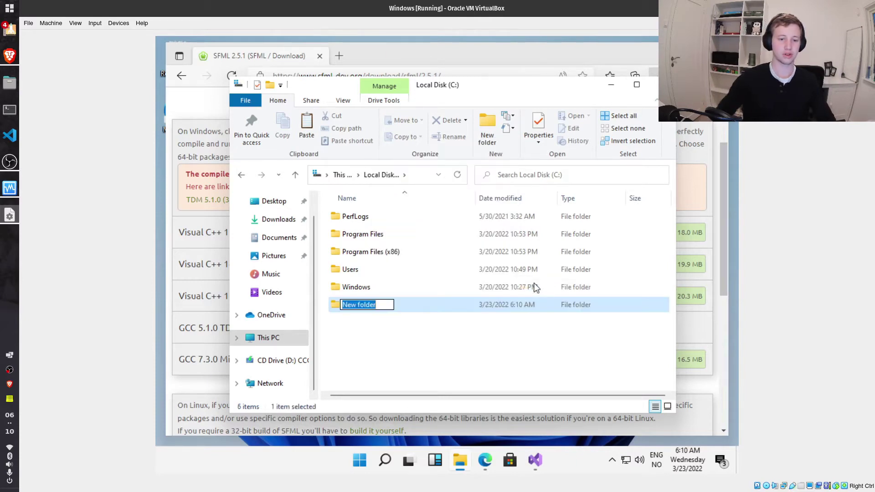
{"action": "type", "text": "SFML"}
{"action": "key", "text": "Return"}
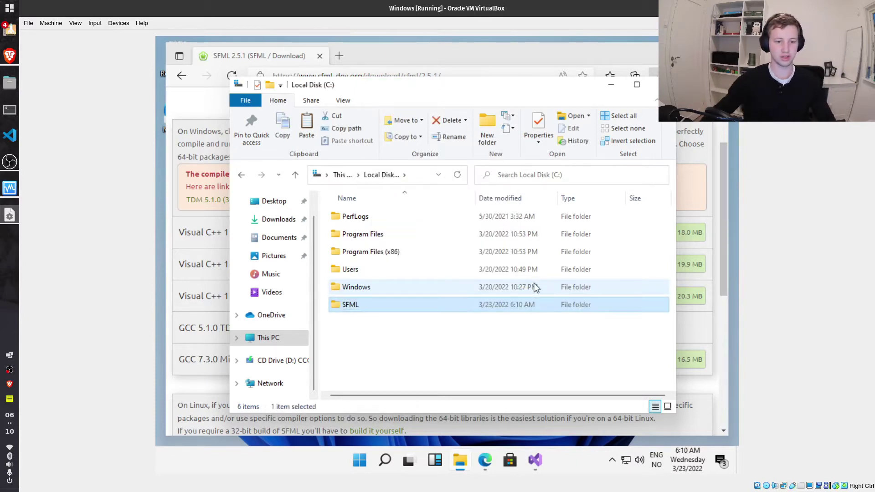
{"action": "left_click", "coordinate": [364, 304]}
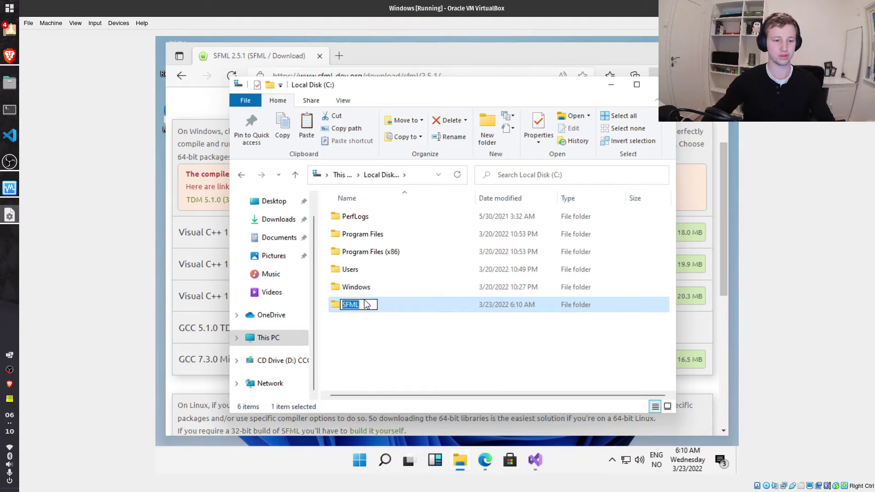
{"action": "double_click", "coordinate": [329, 308]}
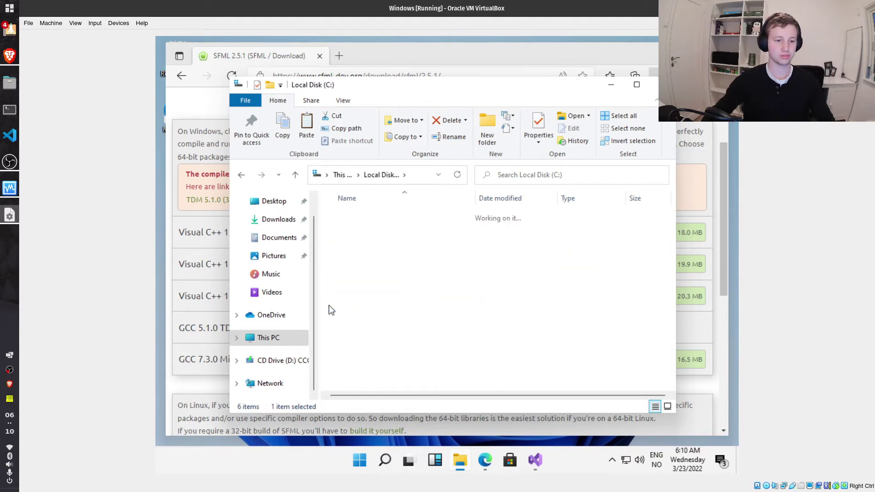
- Create a 2.5.1 folder inside C:\SFML
{"action": "right_click", "coordinate": [383, 262]}
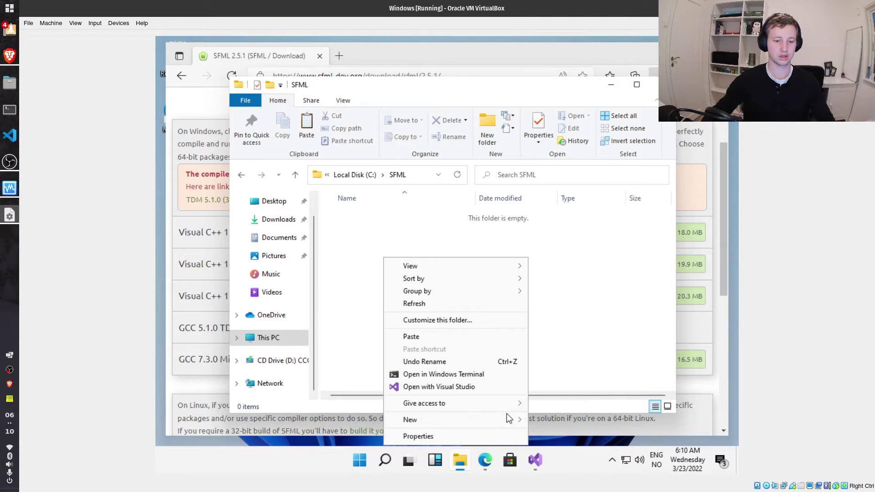
{"action": "mouse_move", "coordinate": [410, 420]}
{"action": "left_click", "coordinate": [563, 367]}
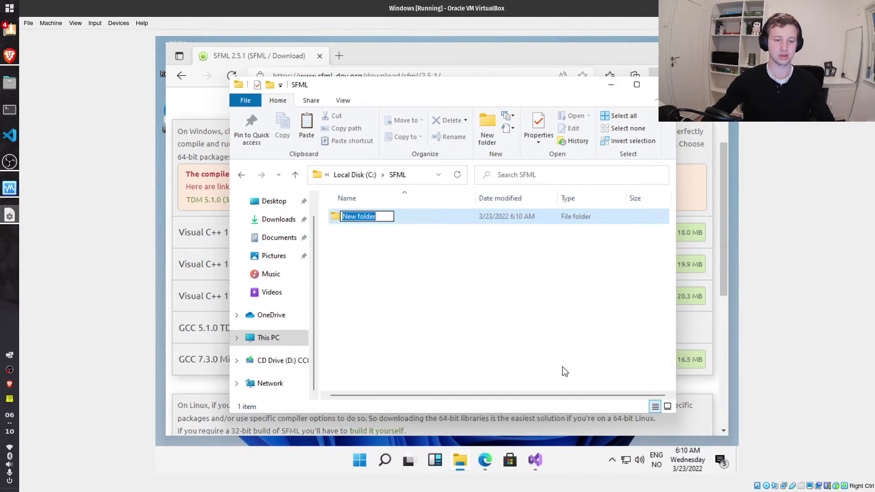
{"action": "type", "text": "2.5."}
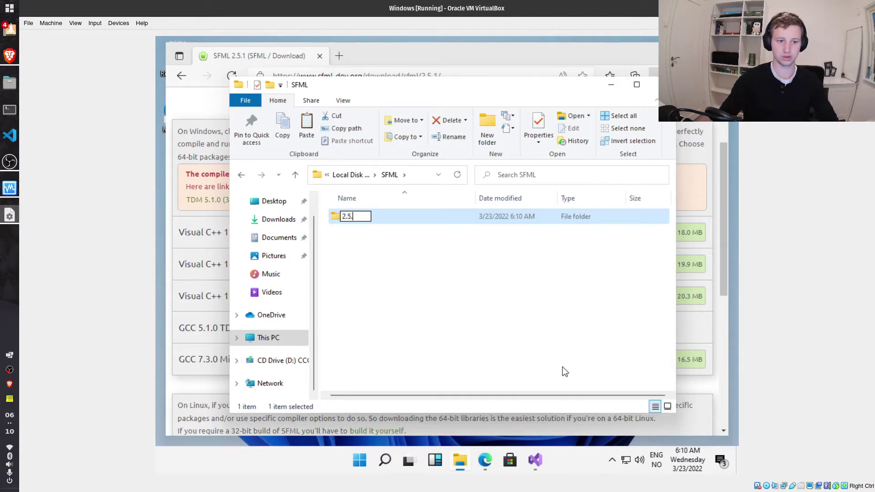
{"action": "type", "text": "1"}
{"action": "key", "text": "Return"}
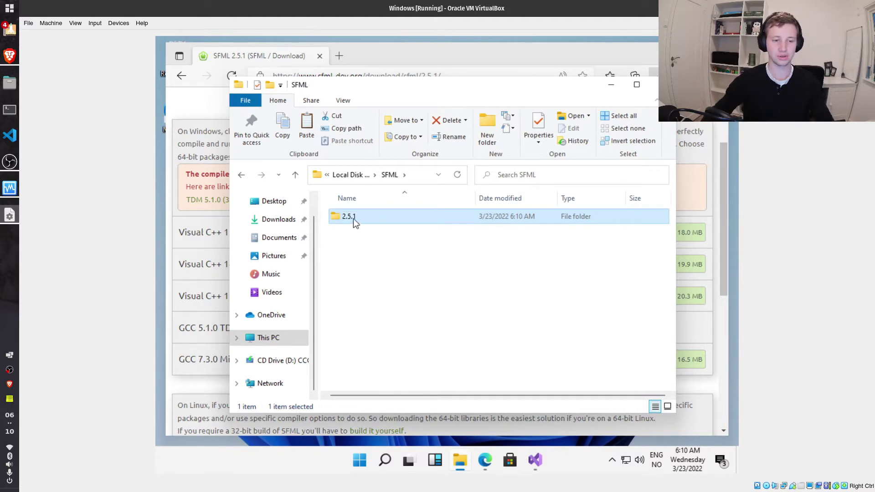
{"action": "left_click", "coordinate": [353, 218]}
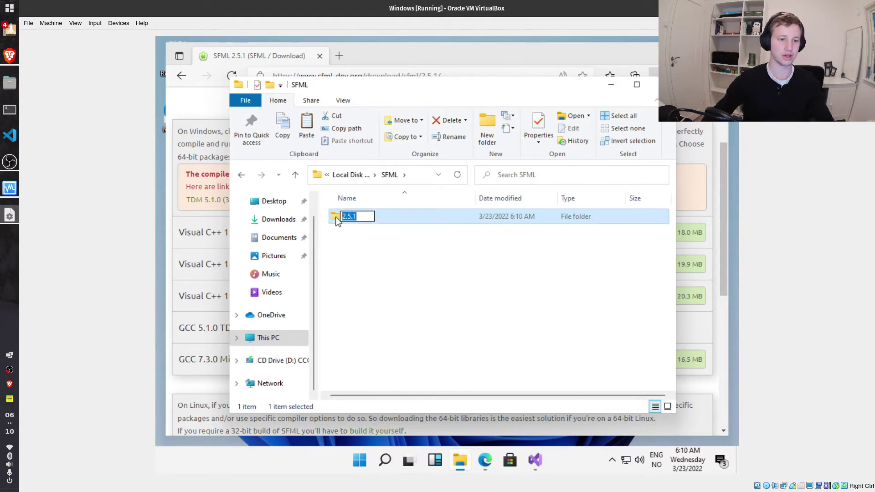
{"action": "left_click", "coordinate": [332, 217]}
- Paste the SFML files into C:\SFML\2.5.1 and switch to Visual Studio 2022
{"action": "double_click", "coordinate": [331, 217]}
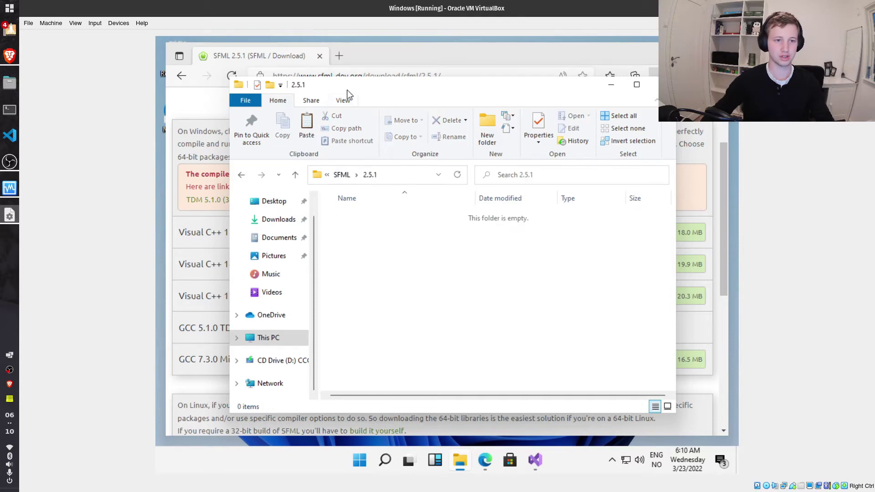
{"action": "left_click_drag", "start_coordinate": [348, 87], "coordinate": [424, 75]}
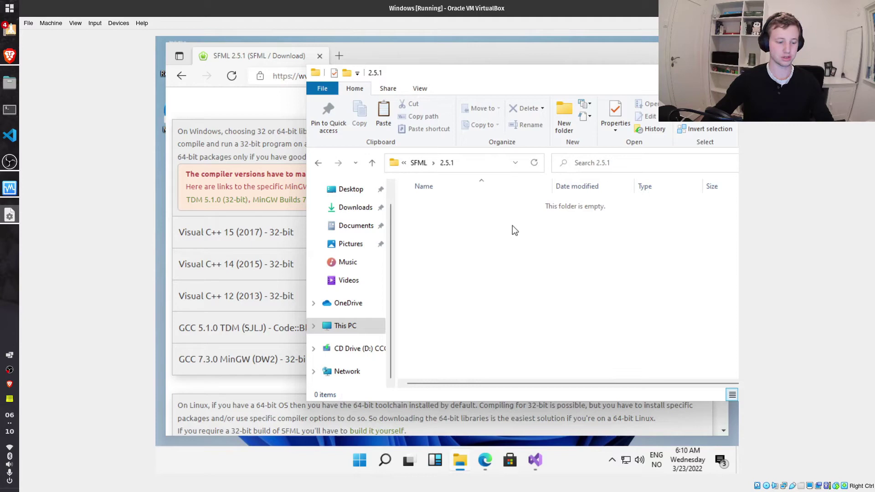
{"action": "key", "text": "ctrl+v"}
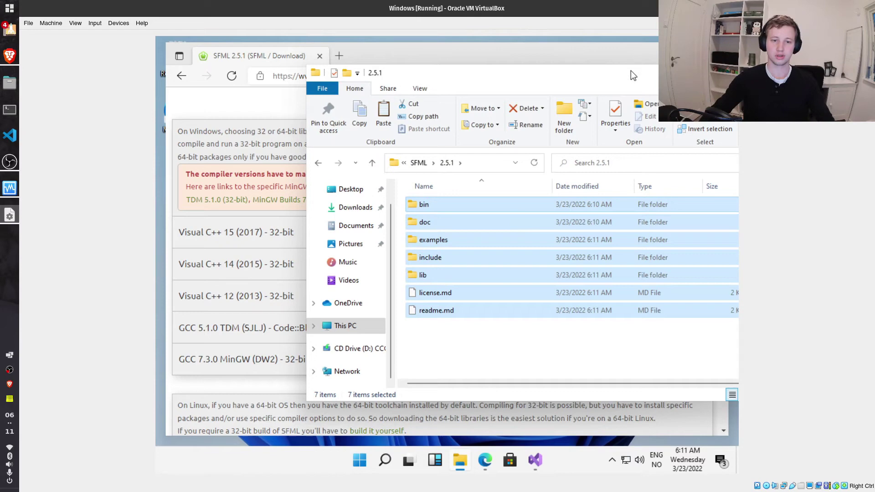
{"action": "left_click_drag", "start_coordinate": [631, 70], "coordinate": [548, 65]}
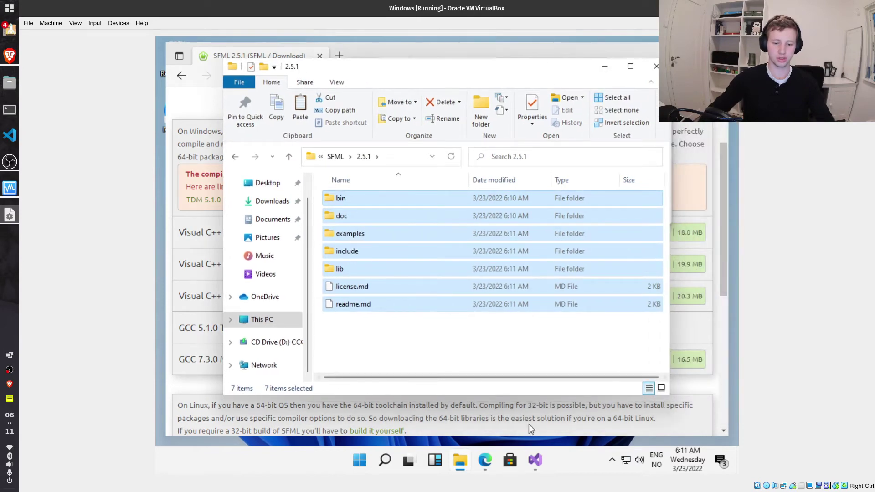
{"action": "left_click", "coordinate": [535, 462]}
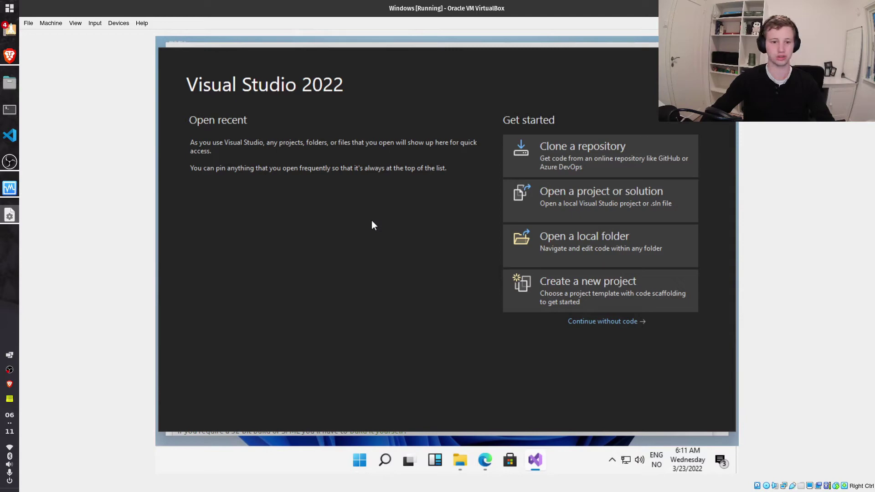
- Create an SFMLTutorial project from the Empty Project template
{"action": "left_click", "coordinate": [527, 281]}
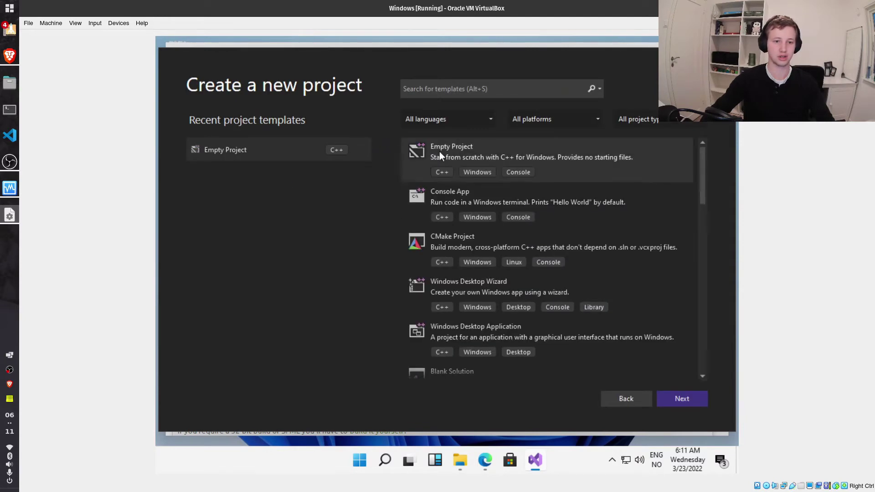
{"action": "left_click", "coordinate": [439, 152]}
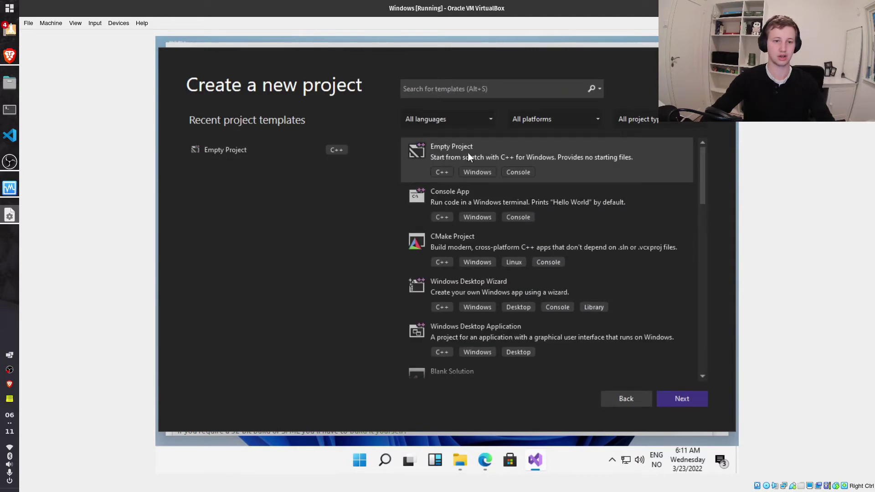
{"action": "left_click", "coordinate": [683, 399]}
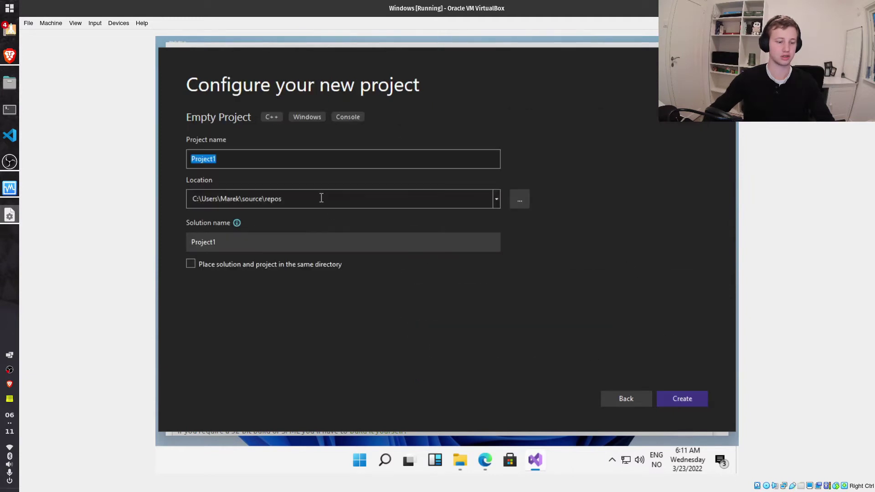
{"action": "type", "text": "SFMLT"}
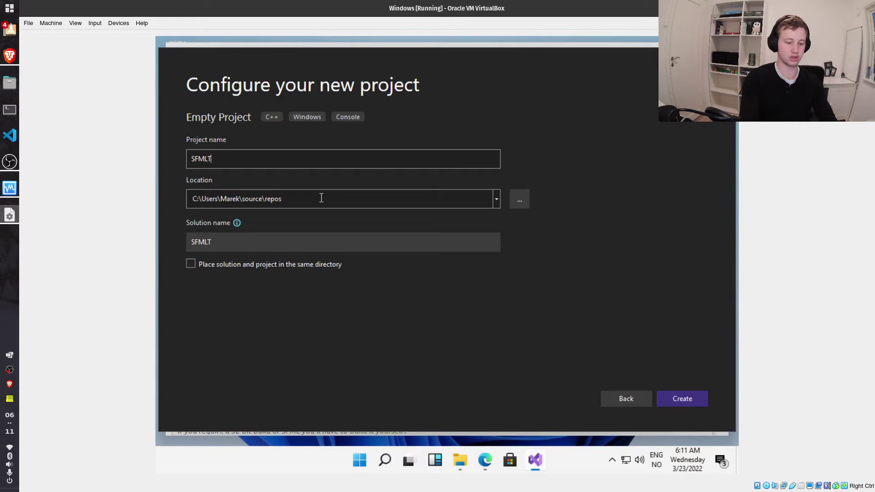
{"action": "type", "text": "utorial"}
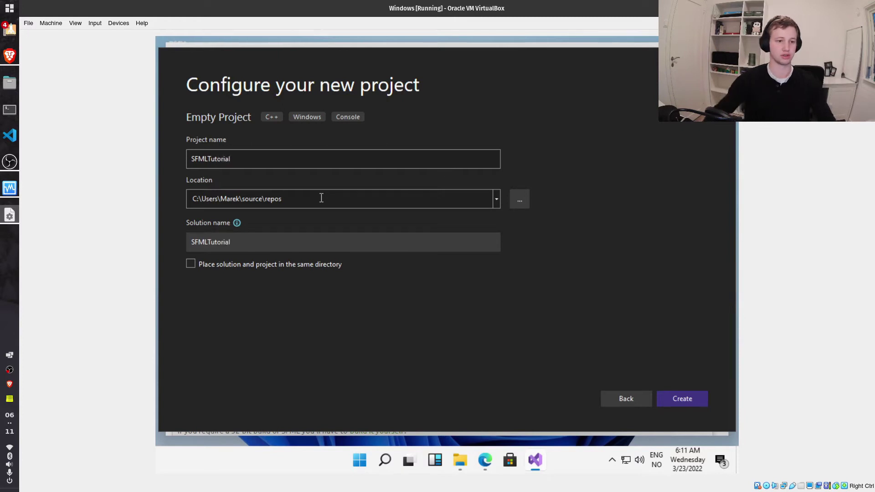
{"action": "left_click", "coordinate": [678, 400]}
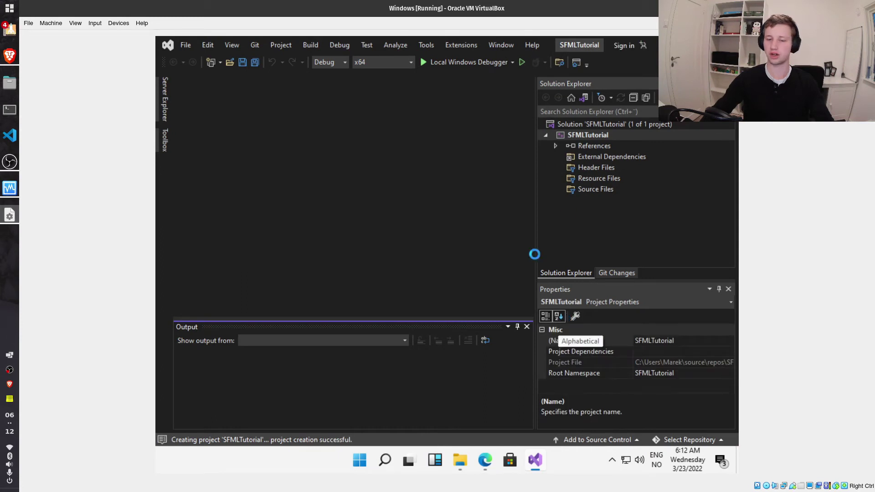
- Add a new C++ file, Source.cpp, under Source Files
{"action": "right_click", "coordinate": [586, 190]}
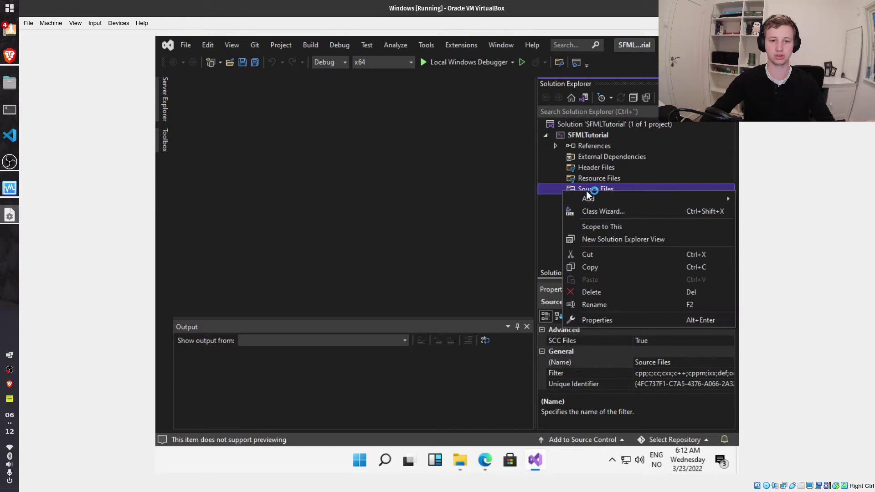
{"action": "mouse_move", "coordinate": [588, 199]}
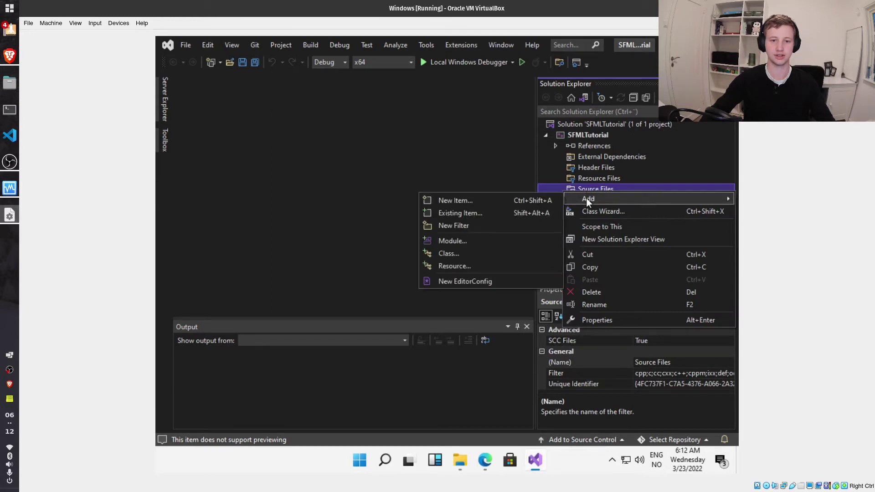
{"action": "left_click", "coordinate": [542, 200]}
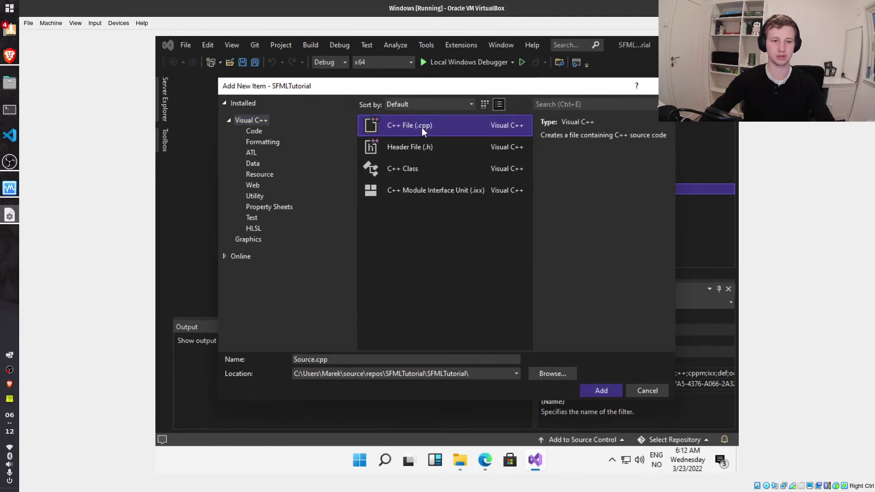
{"action": "double_click", "coordinate": [422, 128]}
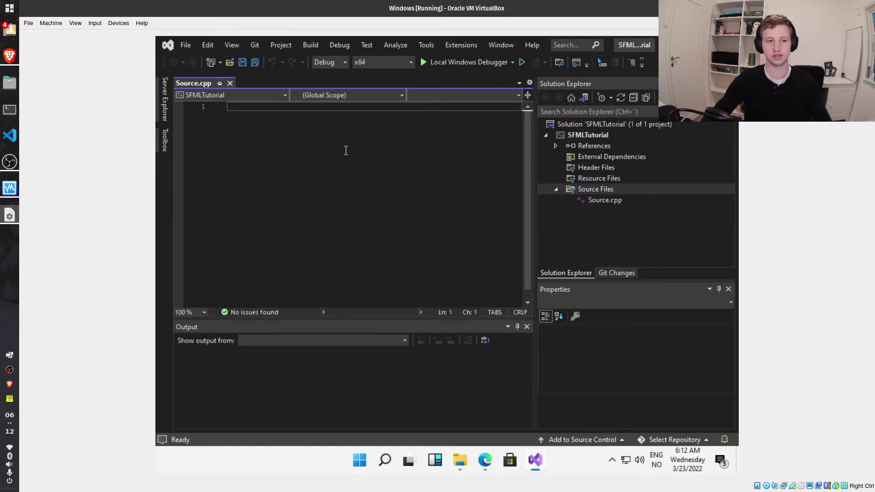
- Open the project properties for All Configurations at C/C++ > General
{"action": "left_click", "coordinate": [280, 45]}
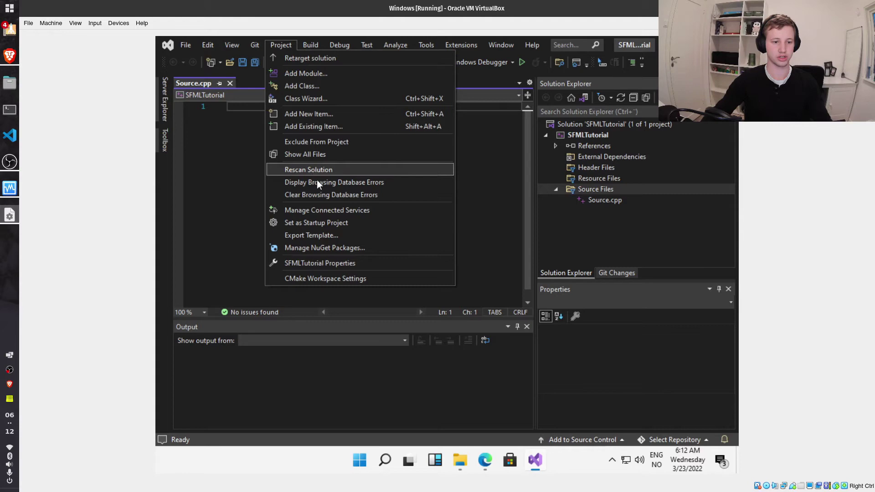
{"action": "left_click", "coordinate": [331, 263]}
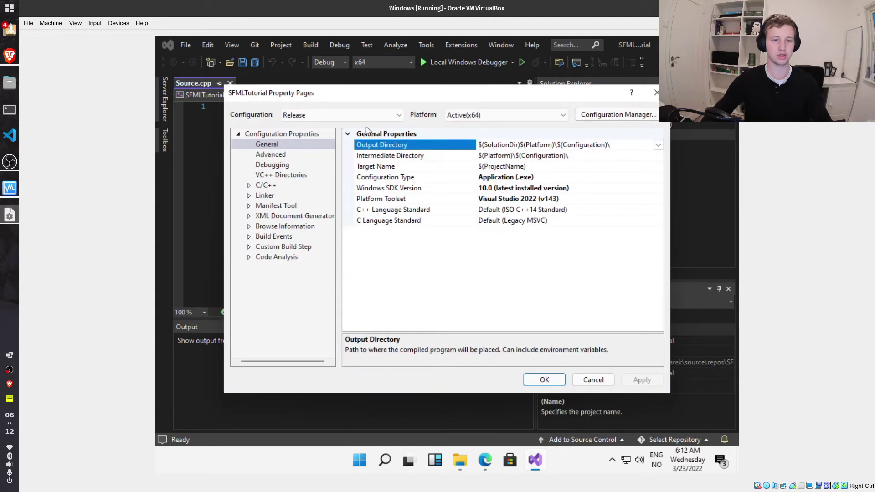
{"action": "left_click", "coordinate": [374, 116]}
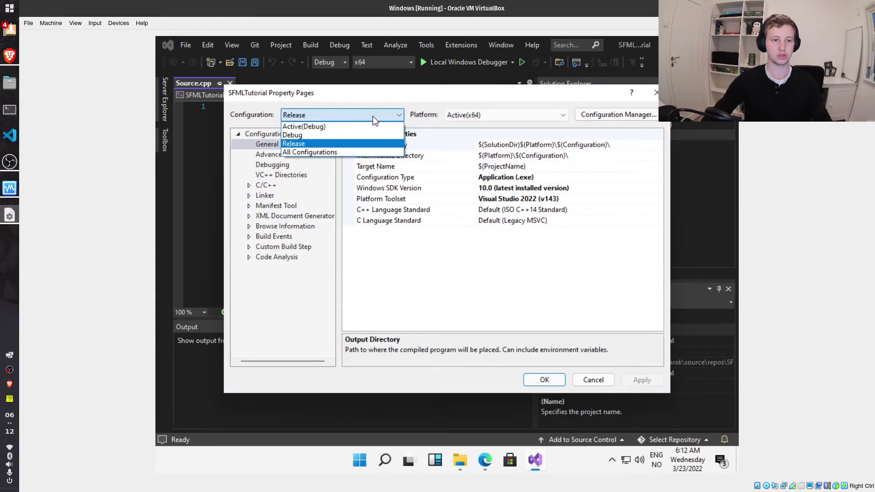
{"action": "left_click", "coordinate": [344, 153]}
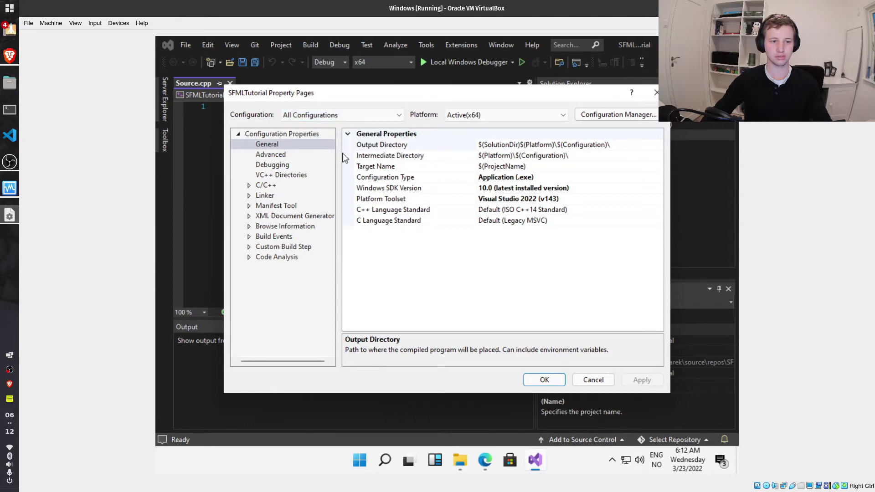
{"action": "left_click", "coordinate": [249, 185]}
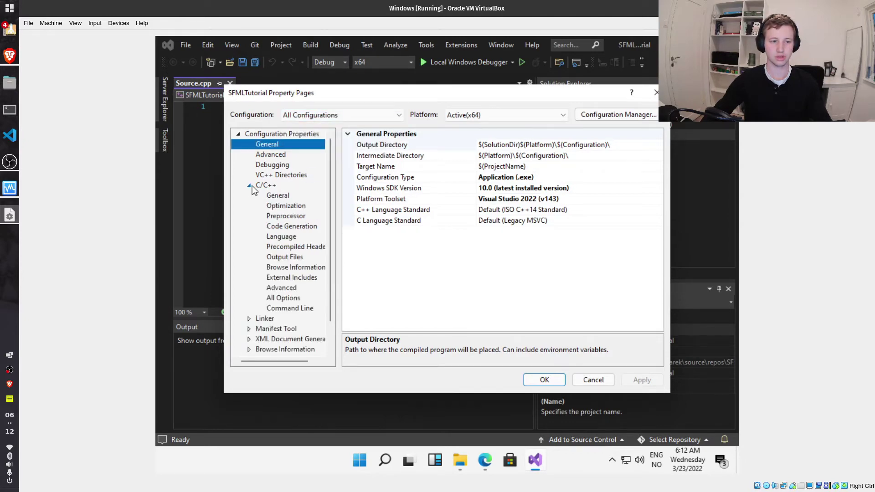
{"action": "left_click", "coordinate": [278, 197]}
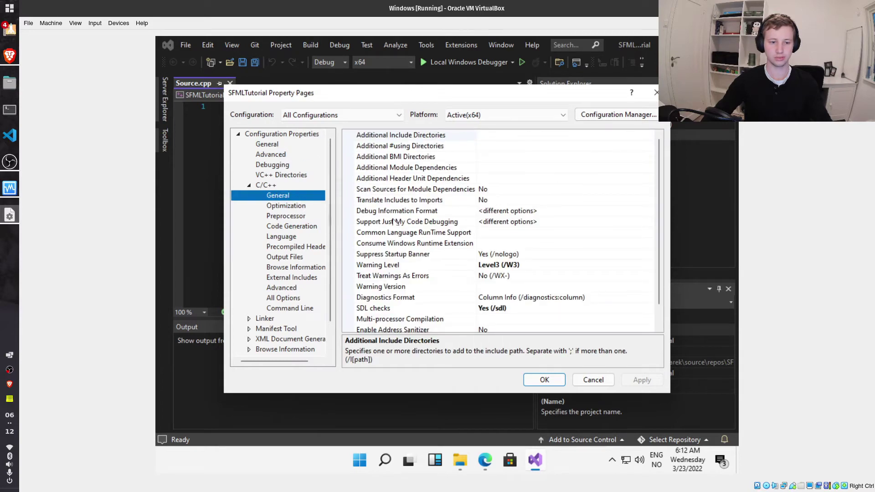
- Start a new entry in the Additional Include Directories editor
{"action": "left_click", "coordinate": [473, 246]}
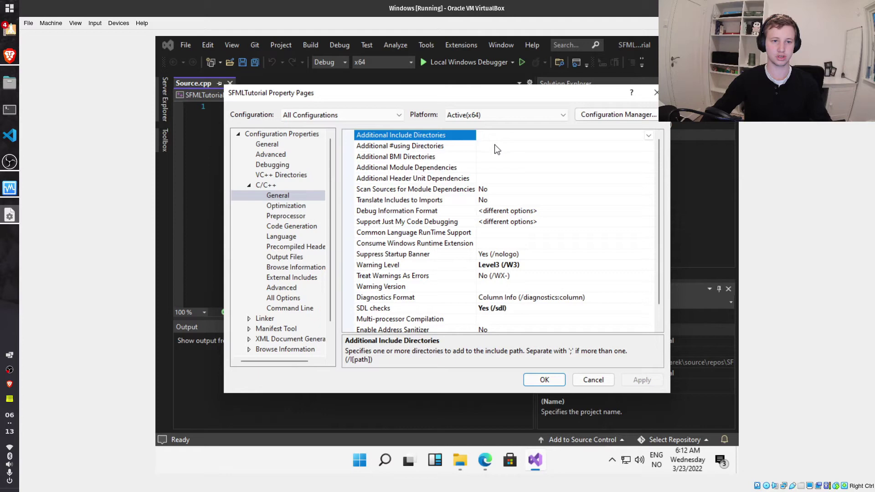
{"action": "left_click", "coordinate": [648, 135]}
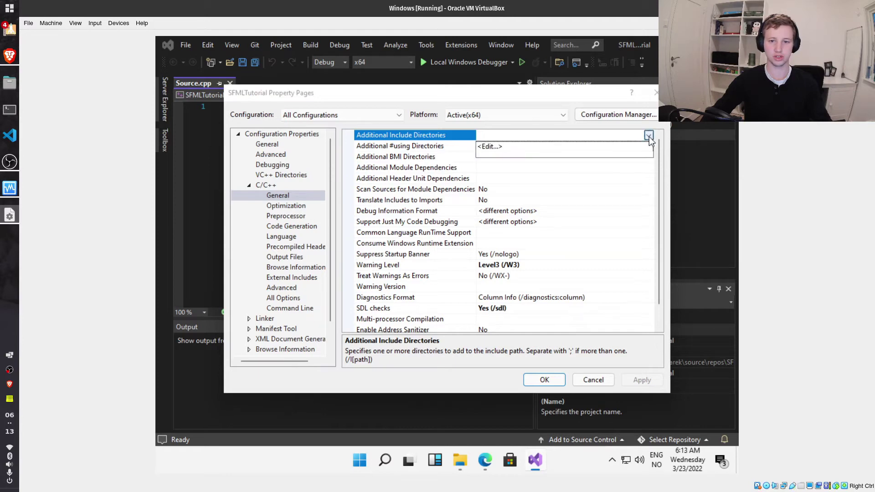
{"action": "left_click", "coordinate": [594, 146]}
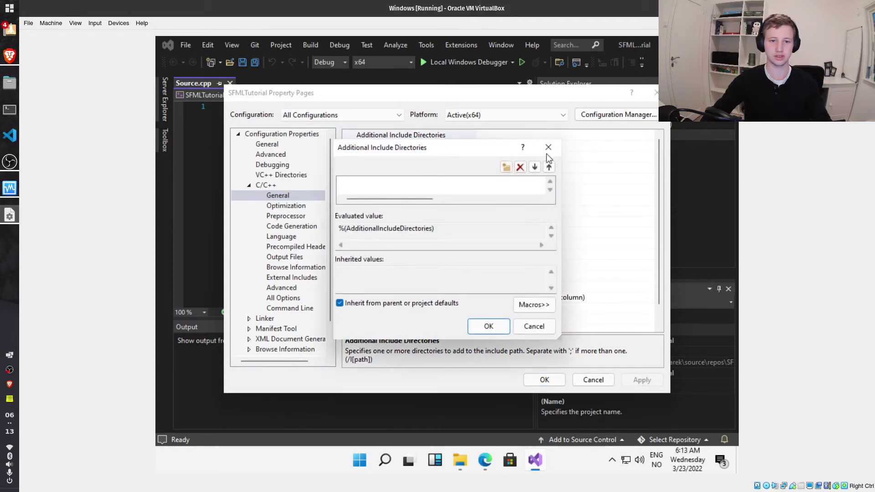
{"action": "double_click", "coordinate": [496, 183]}
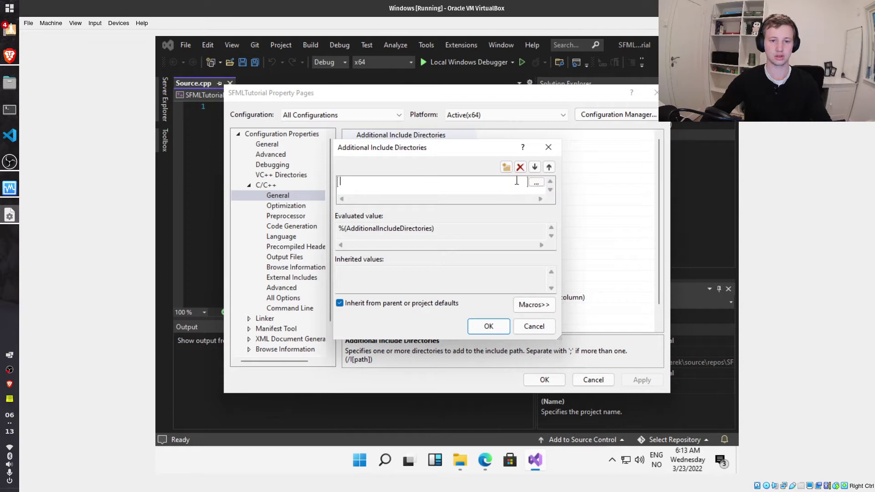
{"action": "left_click", "coordinate": [538, 184]}
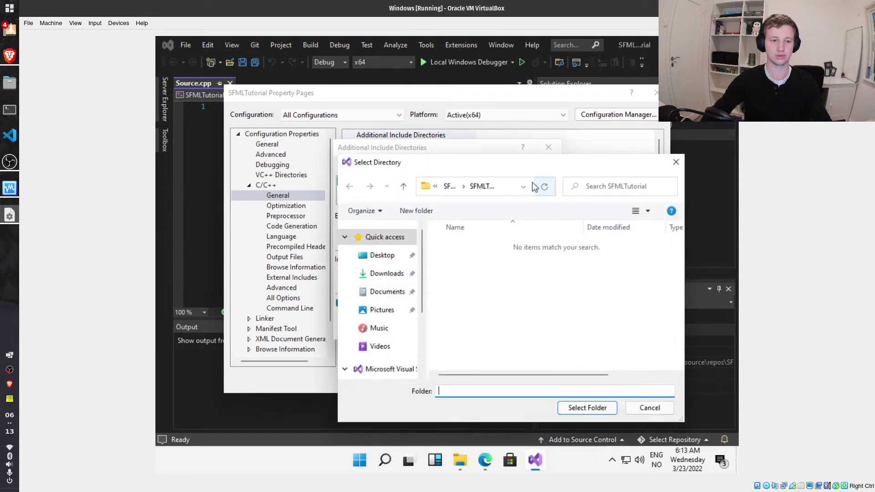
{"action": "scroll", "coordinate": [394, 342], "scroll_direction": "down", "scroll_amount": 2}
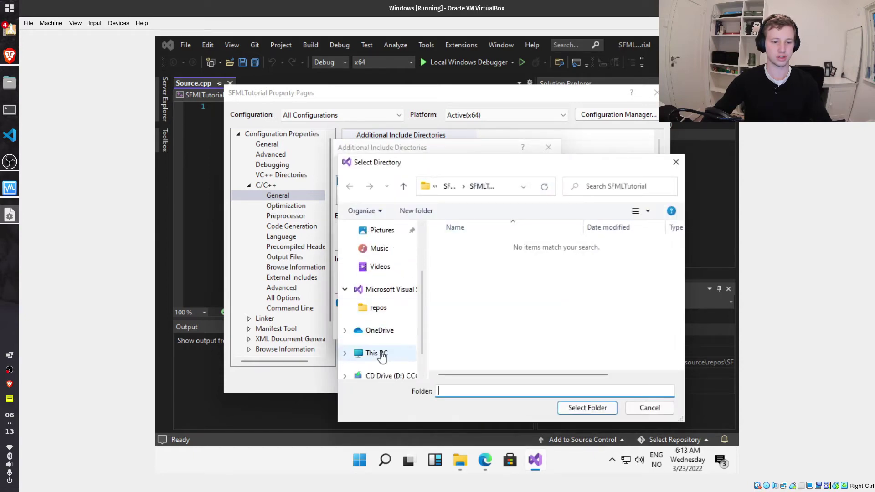
- Browse to C:\SFML\2.5.1\include and save it in the include directory list
{"action": "left_click", "coordinate": [375, 352]}
{"action": "scroll", "coordinate": [494, 285], "scroll_direction": "down", "scroll_amount": 3}
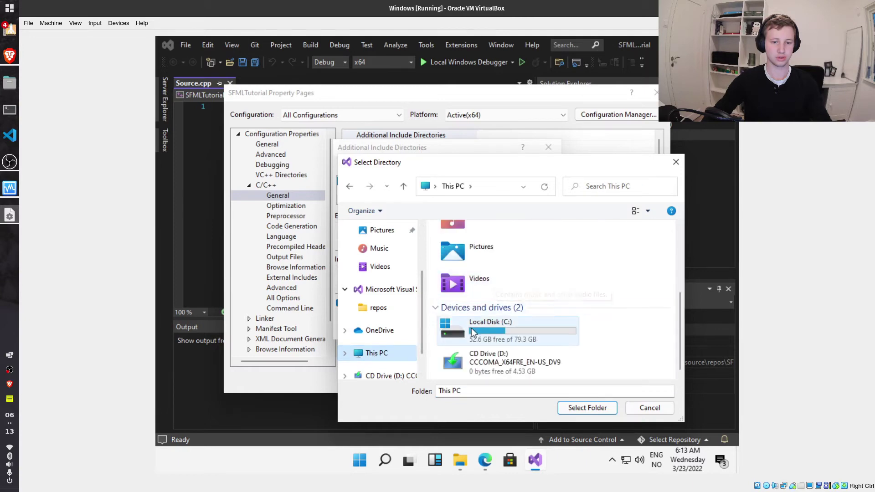
{"action": "double_click", "coordinate": [471, 329]}
{"action": "left_click", "coordinate": [462, 301]}
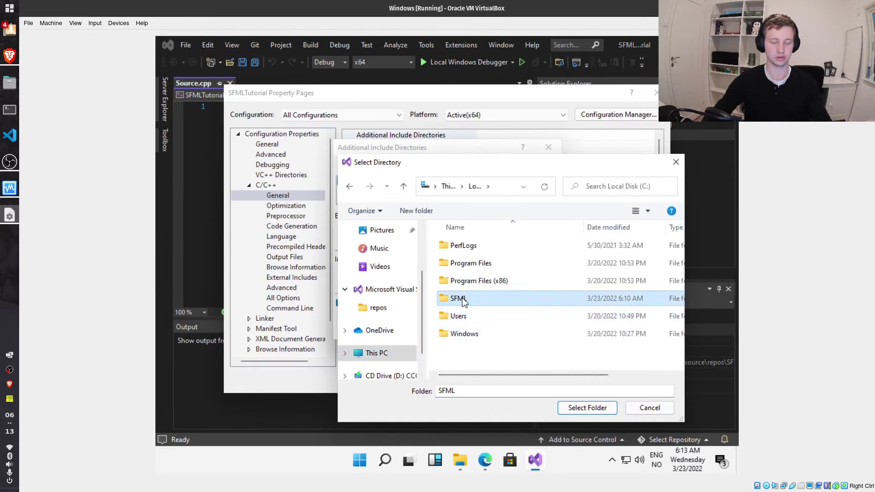
{"action": "double_click", "coordinate": [465, 300]}
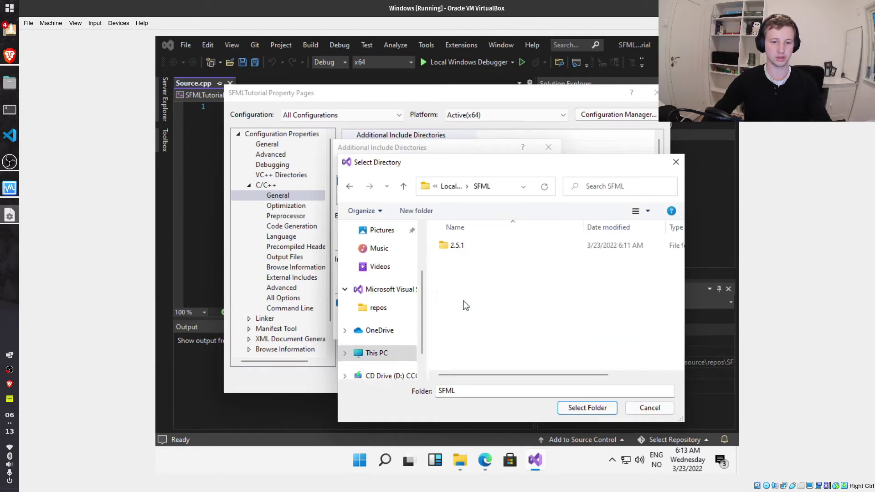
{"action": "double_click", "coordinate": [459, 246]}
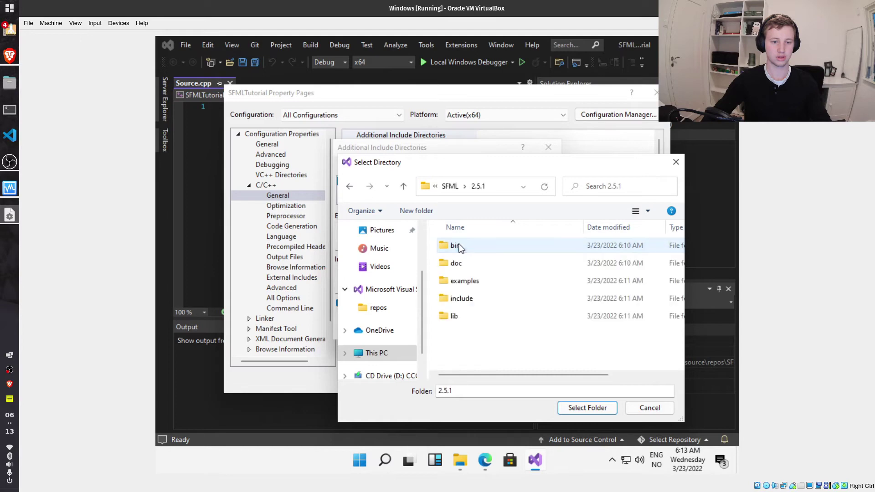
{"action": "left_click", "coordinate": [461, 299]}
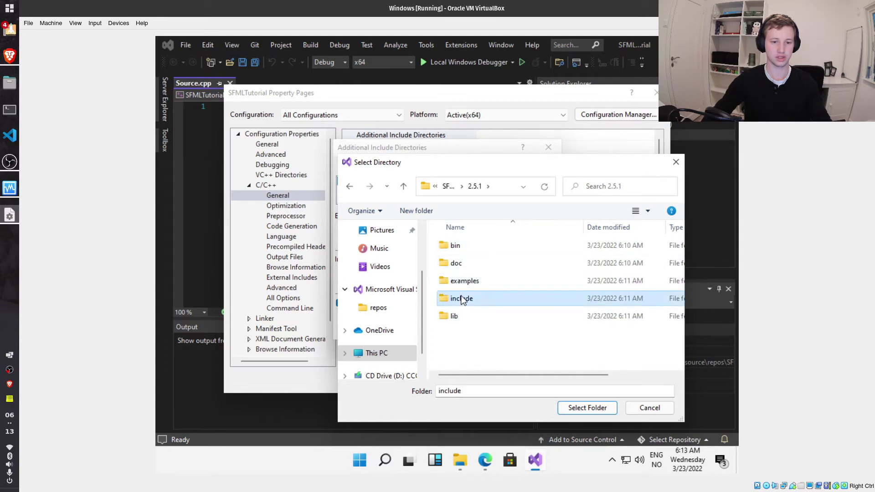
{"action": "left_click", "coordinate": [587, 408]}
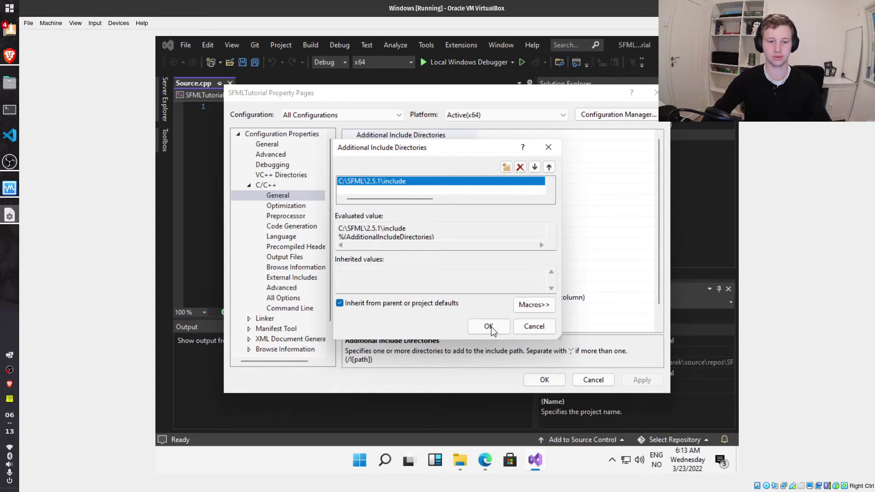
{"action": "left_click", "coordinate": [488, 326]}
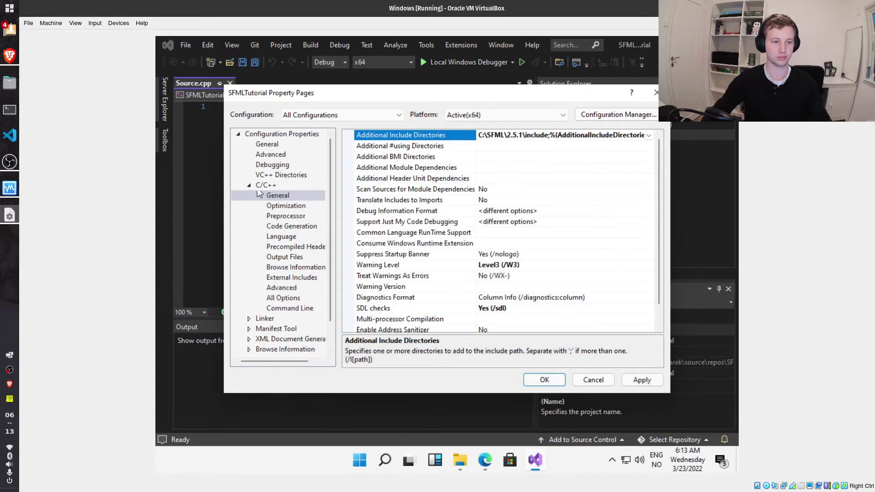
- Go to Linker > General and start a new Additional Library Directories entry
{"action": "left_click", "coordinate": [247, 184]}
{"action": "left_click", "coordinate": [249, 196]}
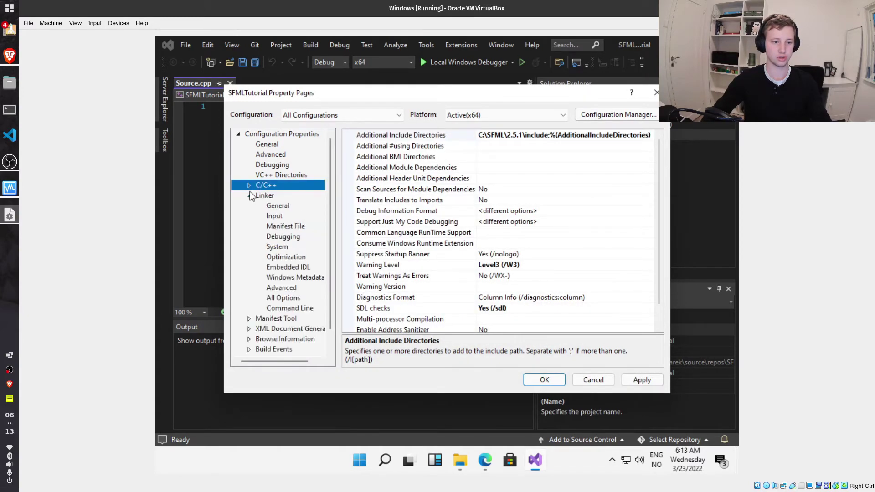
{"action": "left_click", "coordinate": [277, 206]}
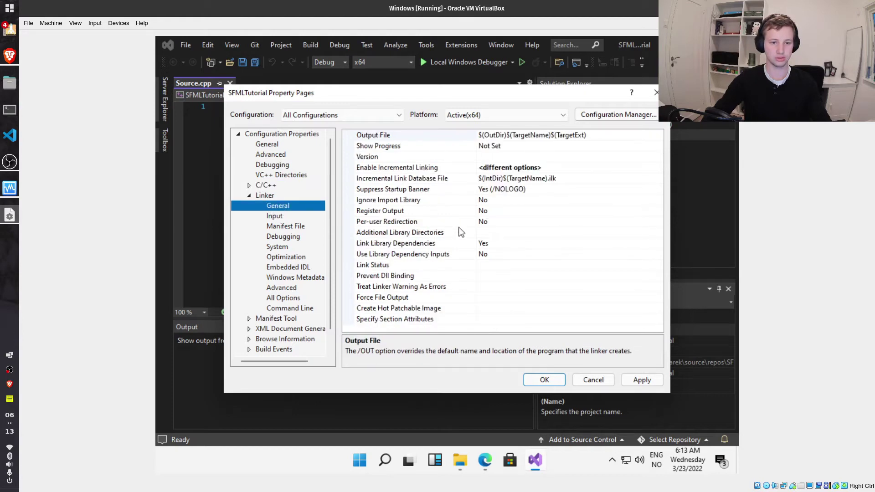
{"action": "left_click", "coordinate": [486, 234]}
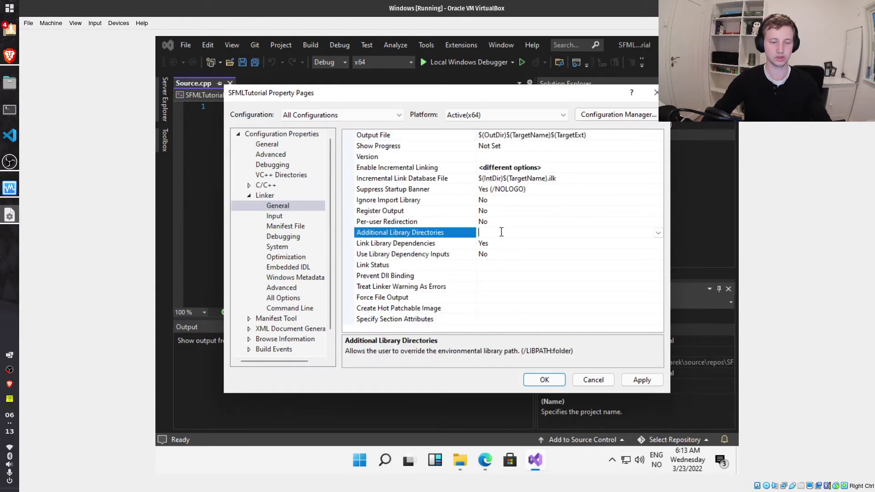
{"action": "left_click", "coordinate": [658, 234]}
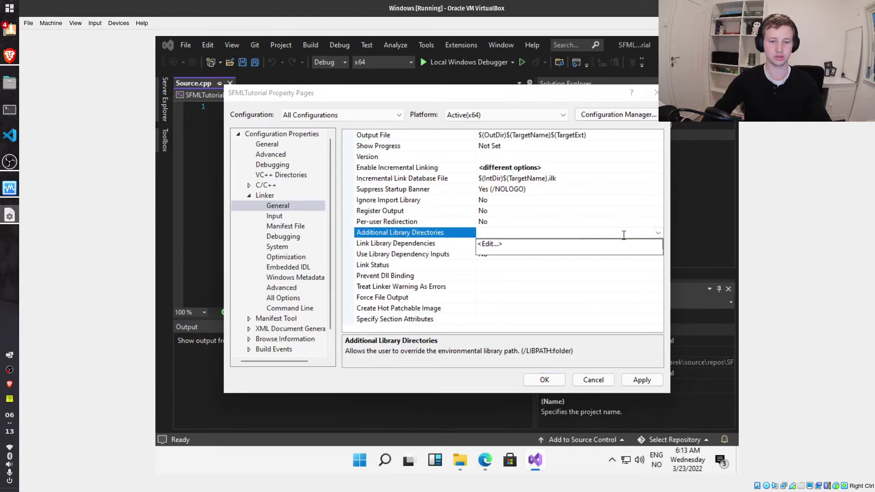
{"action": "left_click", "coordinate": [595, 245]}
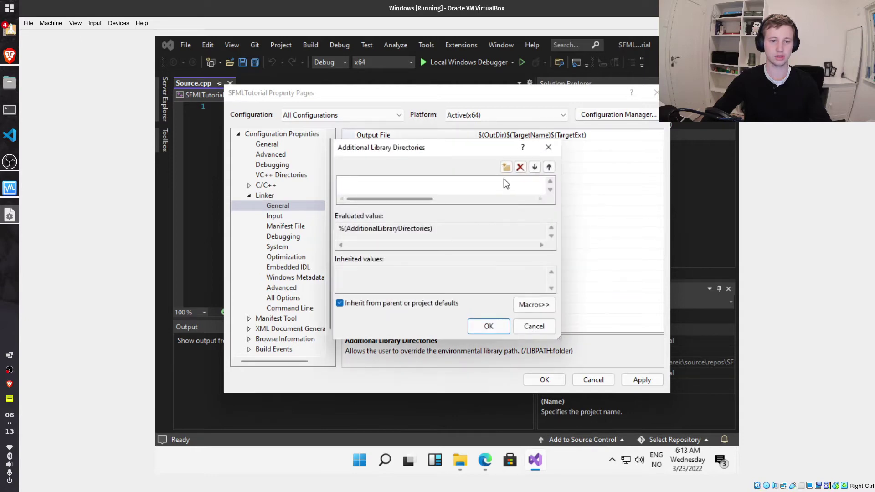
{"action": "double_click", "coordinate": [504, 179]}
{"action": "left_click", "coordinate": [538, 182]}
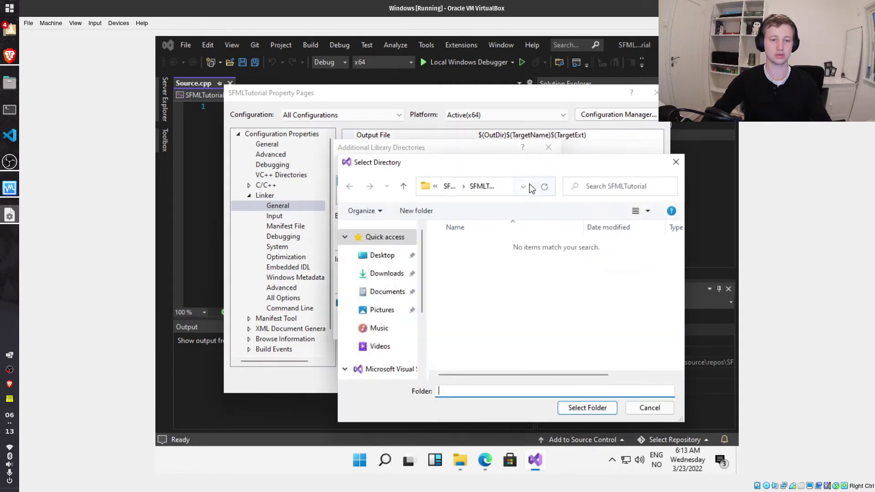
{"action": "scroll", "coordinate": [398, 301], "scroll_direction": "down", "scroll_amount": 3}
- Browse to C:\SFML\2.5.1\lib and accept the library directory list
{"action": "left_click", "coordinate": [377, 316]}
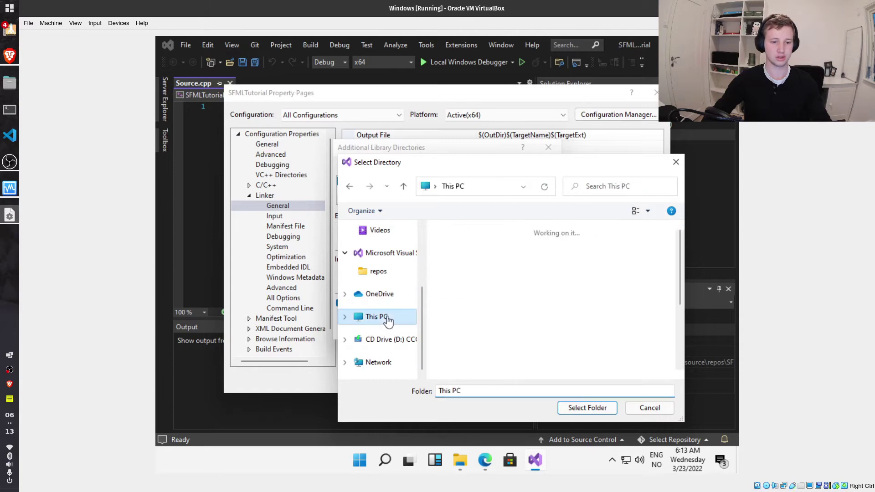
{"action": "double_click", "coordinate": [486, 323]}
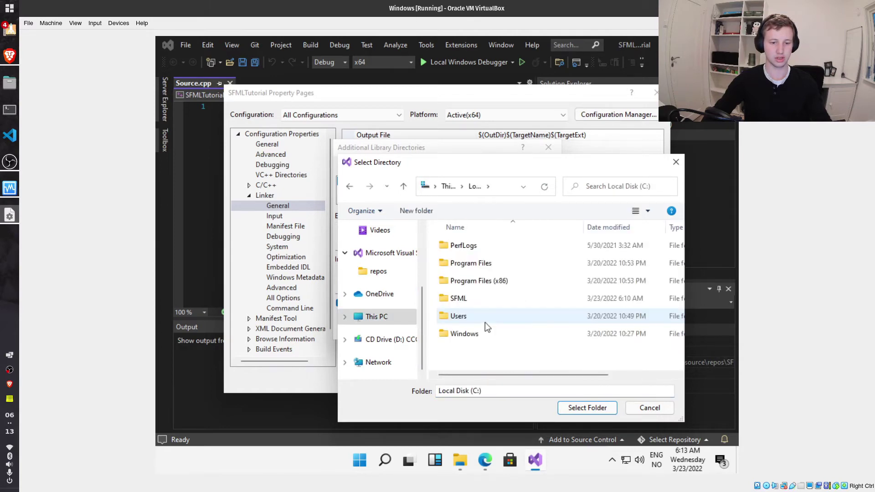
{"action": "double_click", "coordinate": [463, 298]}
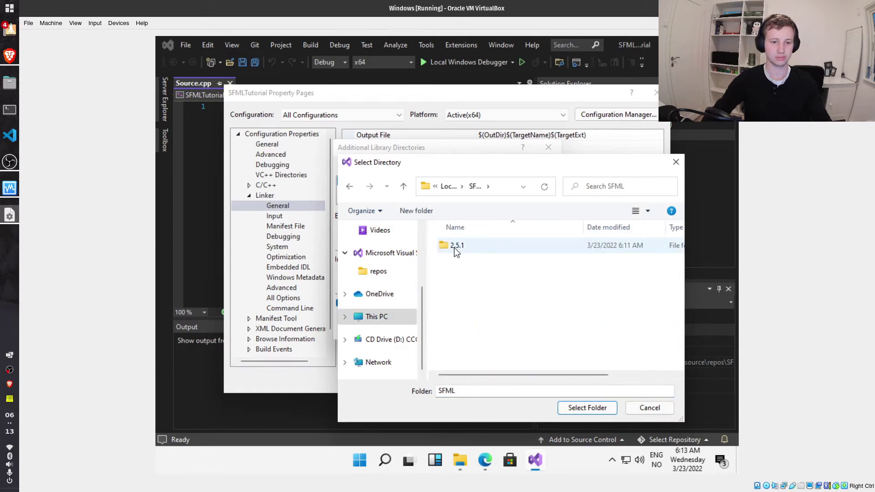
{"action": "double_click", "coordinate": [456, 248]}
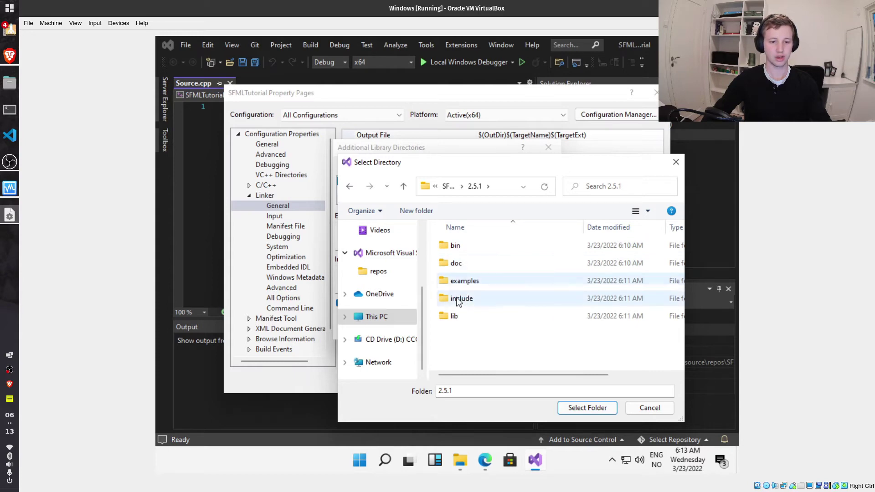
{"action": "left_click", "coordinate": [456, 317]}
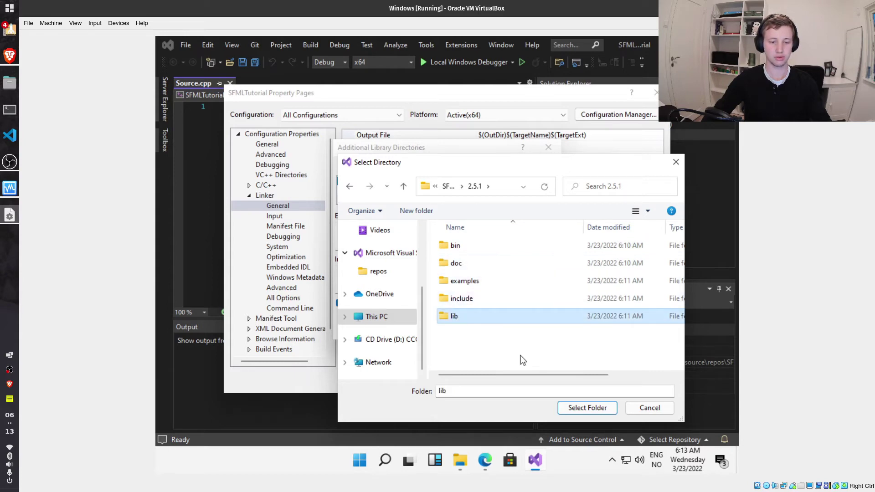
{"action": "left_click", "coordinate": [588, 409]}
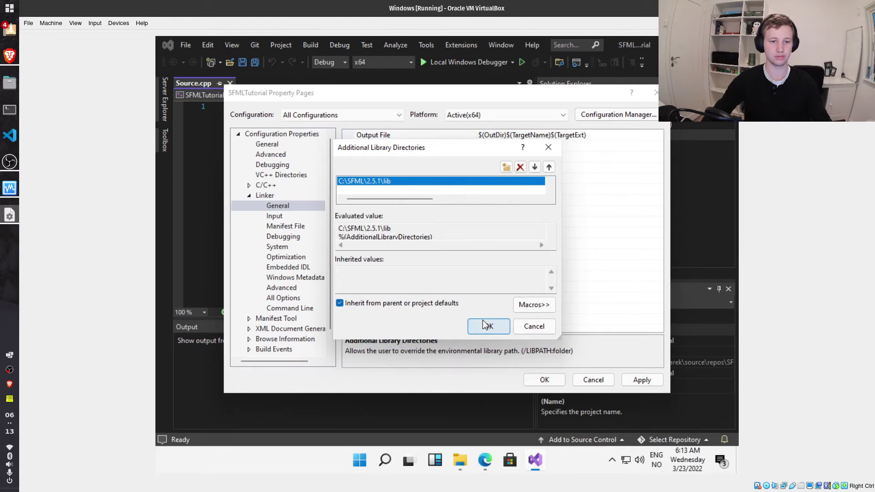
{"action": "left_click", "coordinate": [487, 326]}
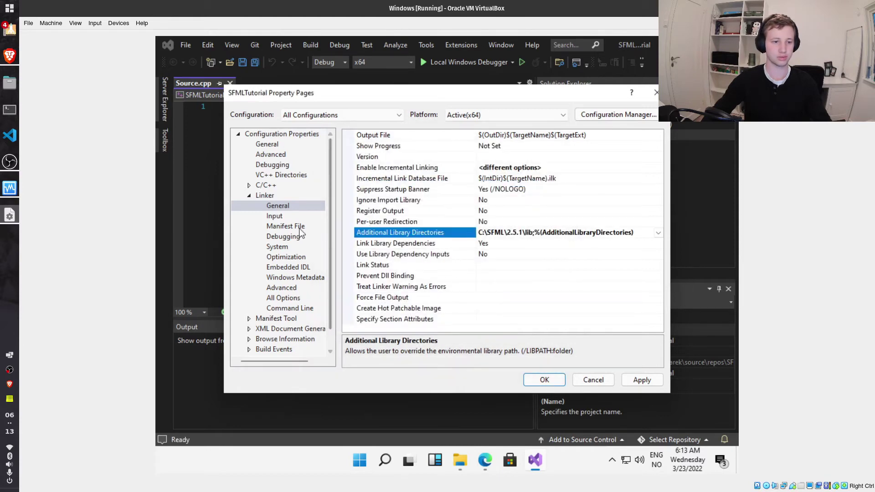
{"action": "left_click", "coordinate": [282, 217]}
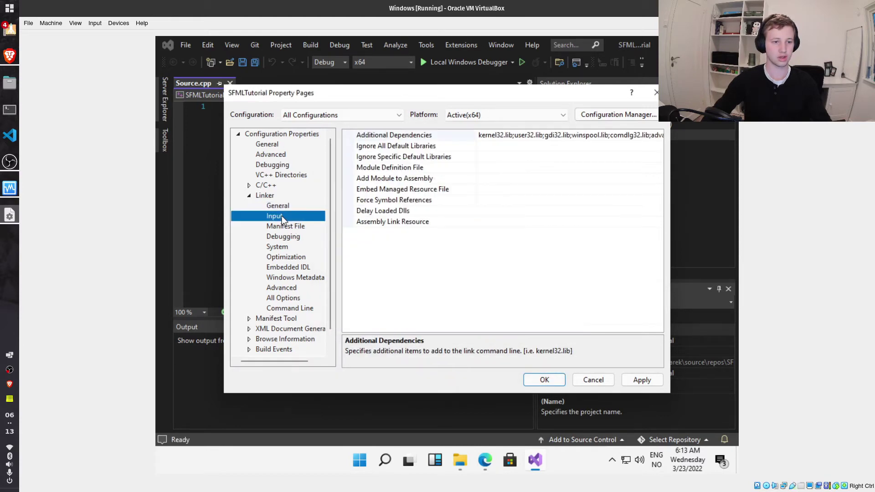
- Enter sfml-system-d.lib, sfml-window-d.lib and sfml-graphics-d.lib as additional dependencies
{"action": "left_click", "coordinate": [524, 135]}
{"action": "left_click", "coordinate": [506, 134]}
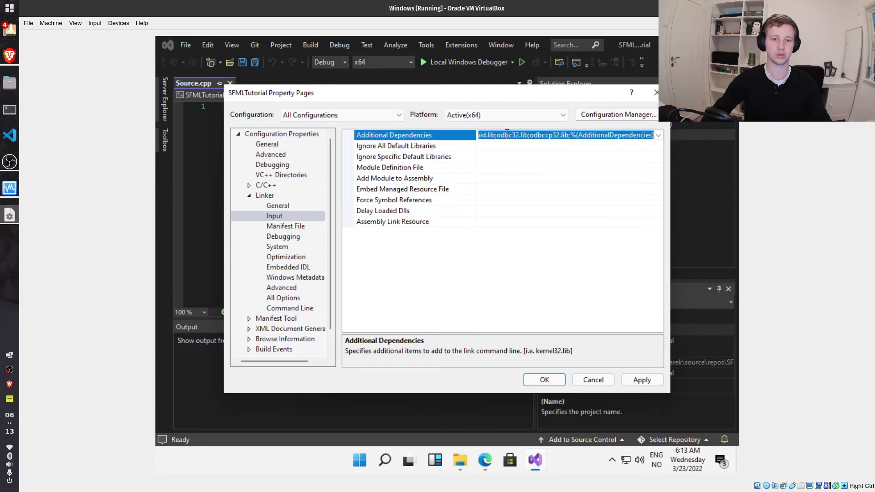
{"action": "left_click", "coordinate": [658, 135]}
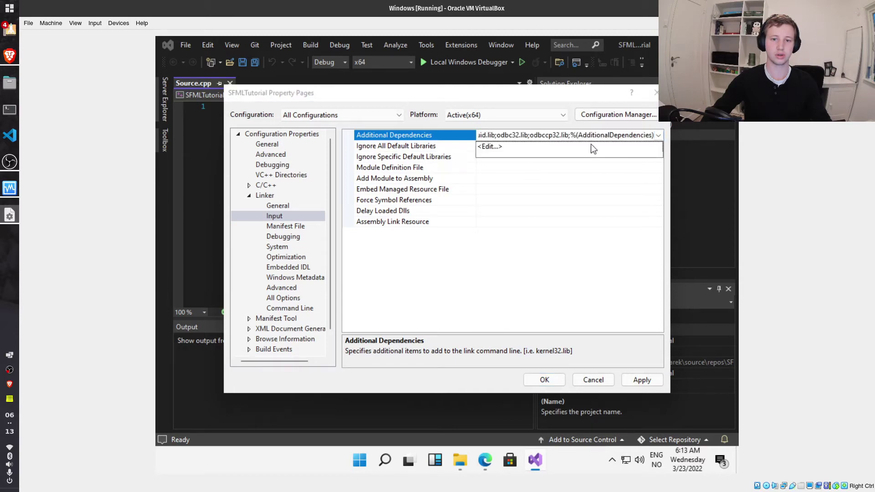
{"action": "left_click", "coordinate": [588, 148]}
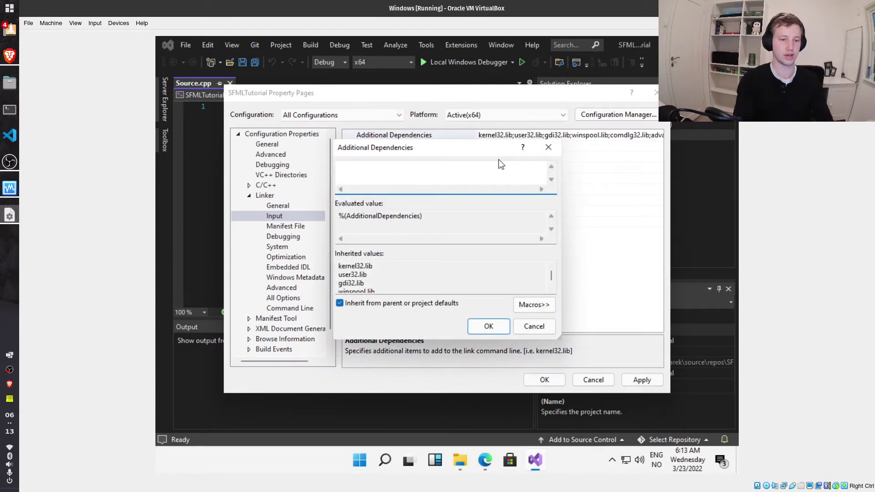
{"action": "type", "text": "sfml"}
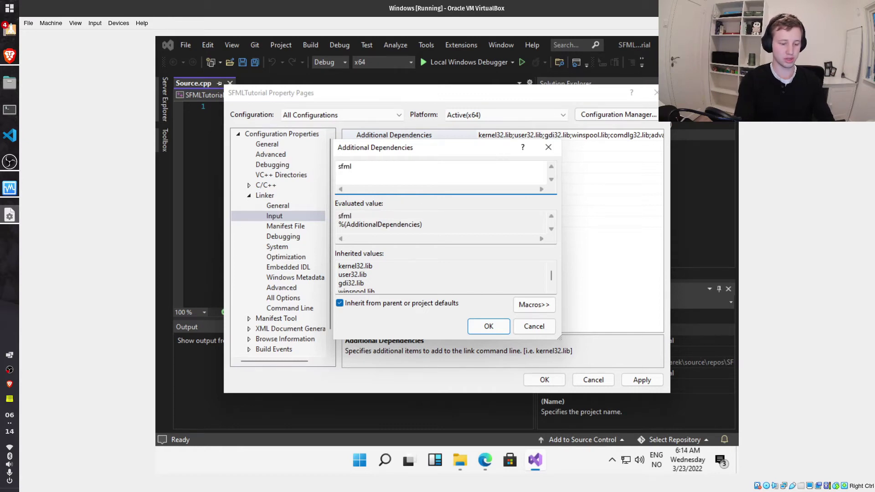
{"action": "type", "text": "-system"}
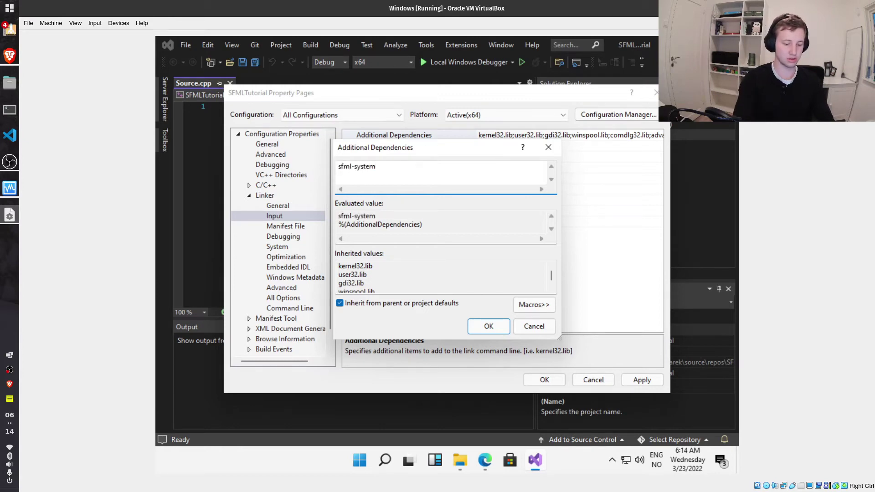
{"action": "type", "text": ".lib"}
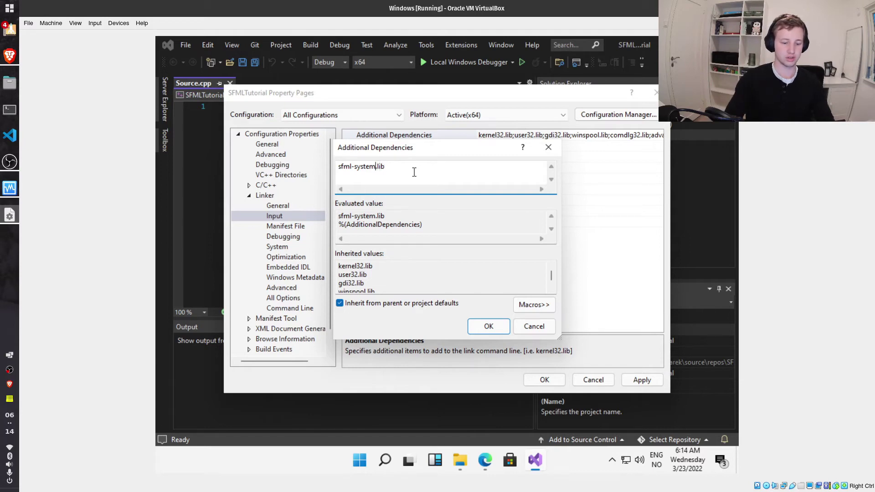
{"action": "type", "text": "-d.lib "}
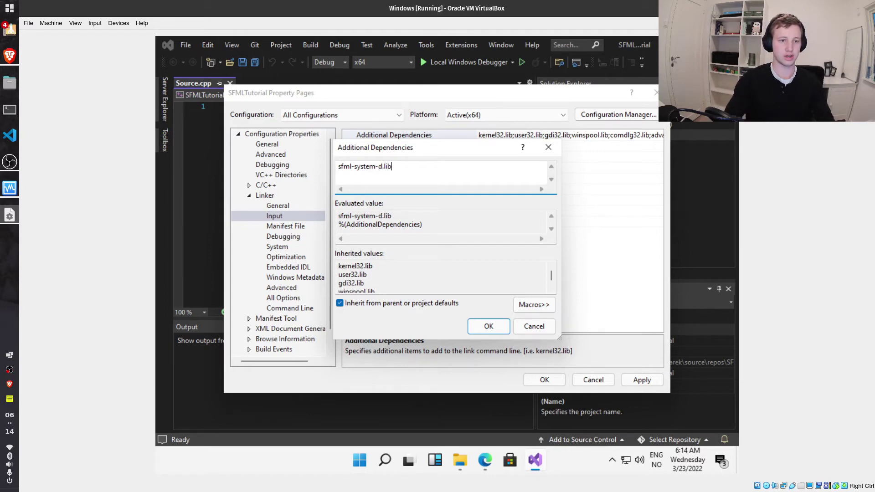
{"action": "type", "text": "sfml-"}
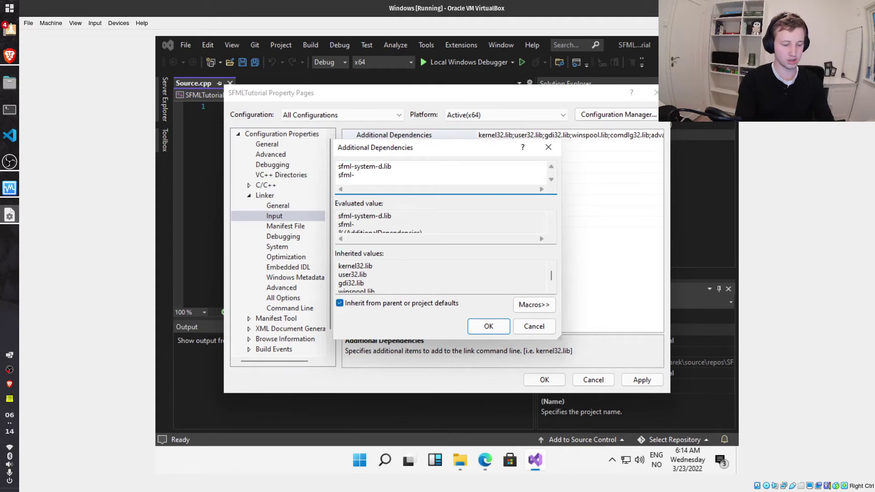
{"action": "type", "text": "window-d."}
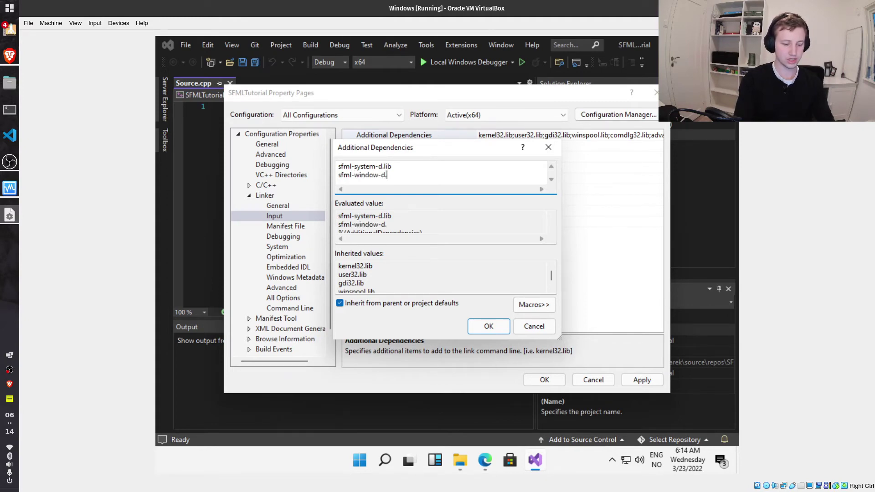
{"action": "type", "text": "lib"}
{"action": "key", "text": "Return"}
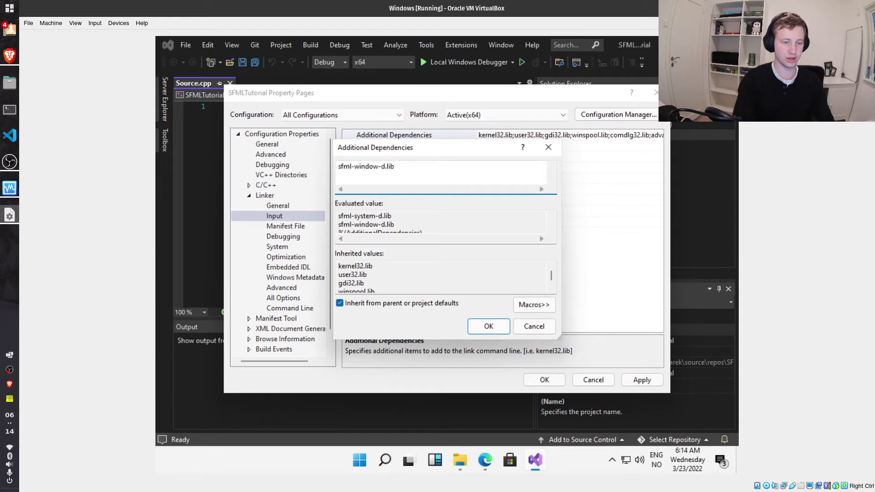
{"action": "type", "text": "sfml-gr"}
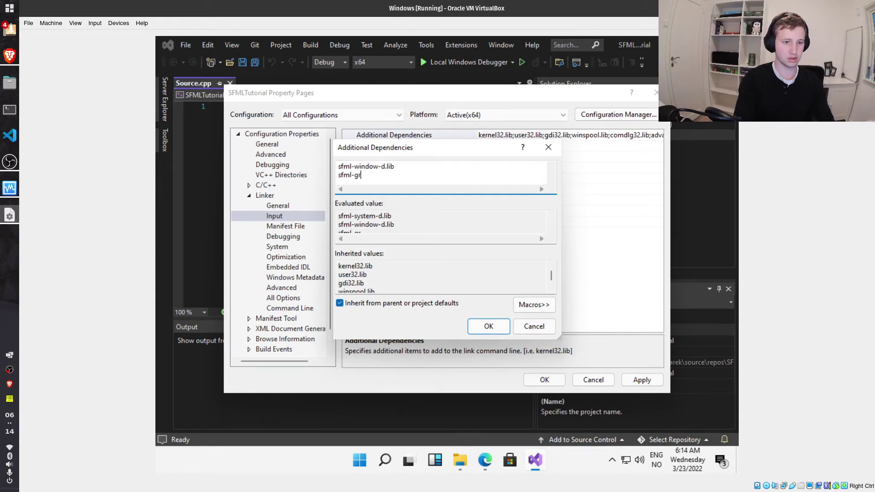
{"action": "type", "text": "aphics"}
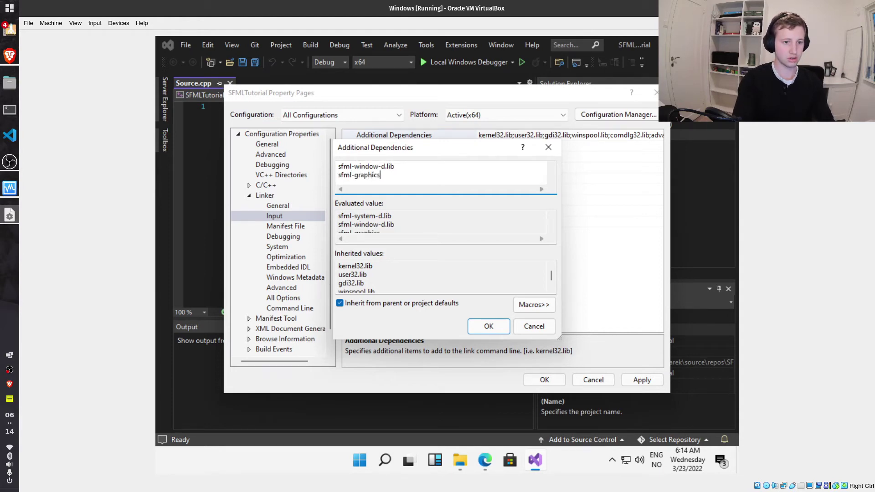
{"action": "type", "text": "-d.lib"}
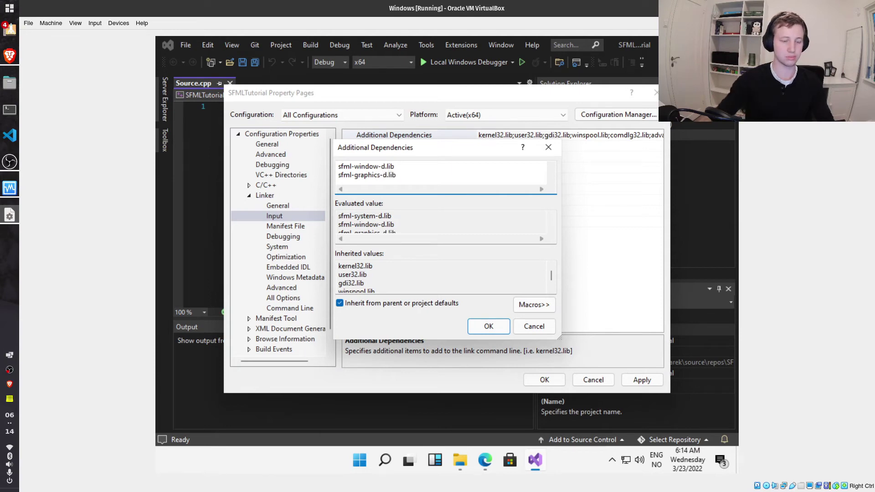
- Apply the three debug libraries and switch the configuration to Release
{"action": "left_click", "coordinate": [478, 326]}
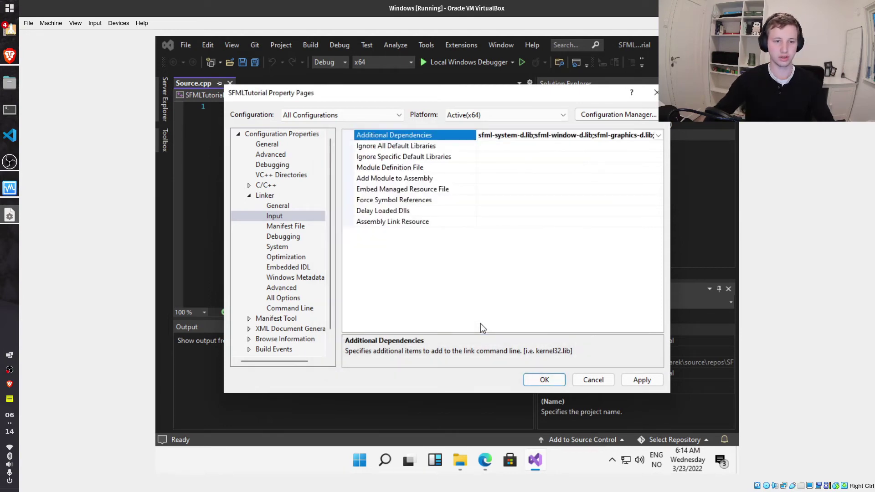
{"action": "left_click", "coordinate": [642, 380]}
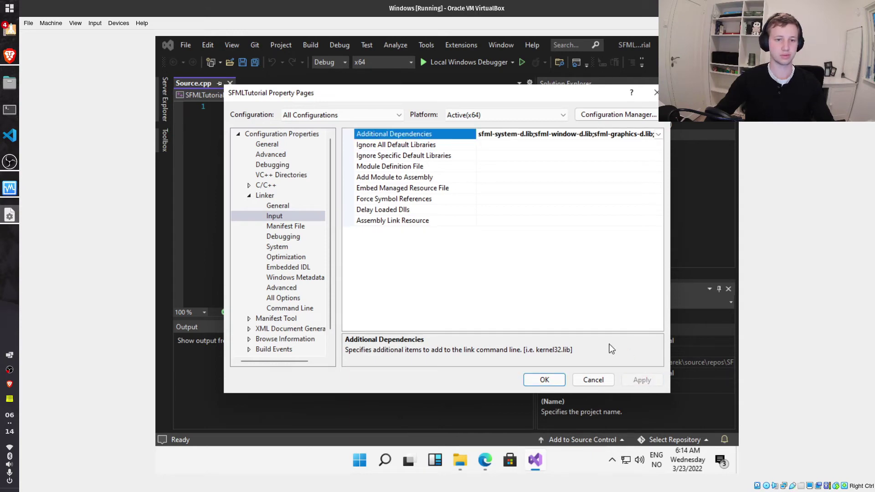
{"action": "left_click", "coordinate": [350, 116]}
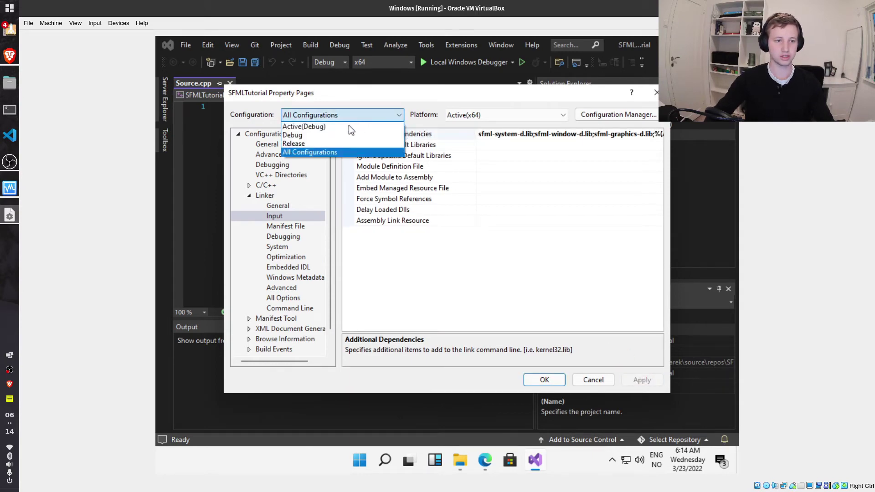
{"action": "left_click", "coordinate": [315, 143]}
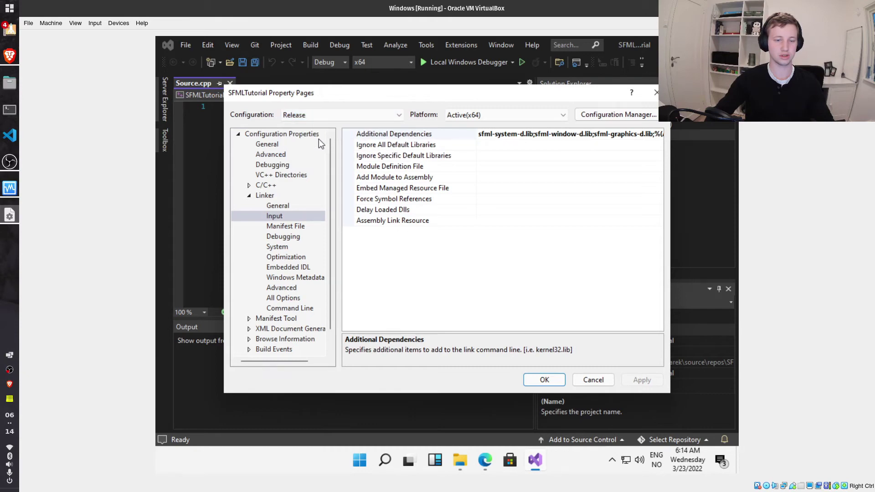
- Strip the -d suffix from the three Release dependency library names
{"action": "left_click", "coordinate": [531, 136]}
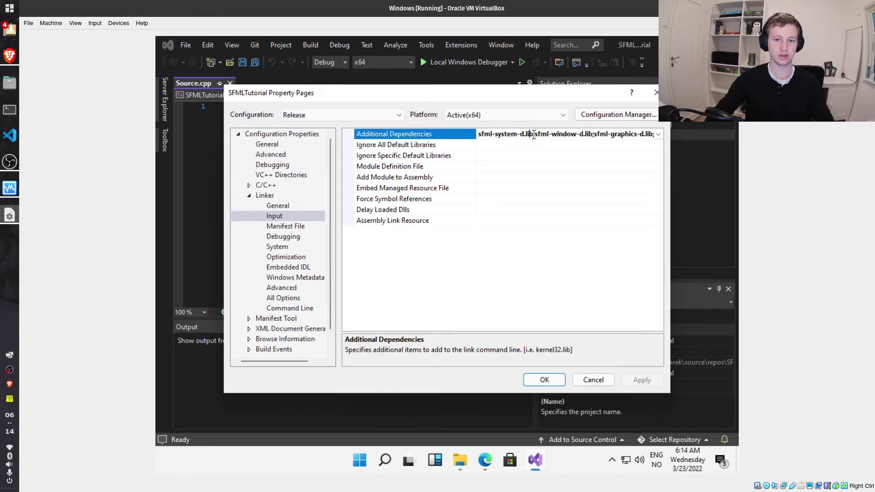
{"action": "left_click", "coordinate": [657, 134]}
{"action": "left_click", "coordinate": [602, 146]}
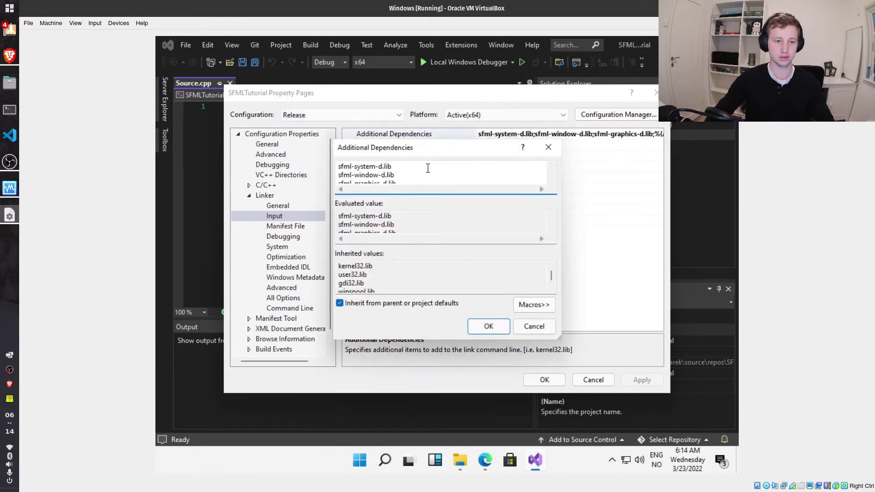
{"action": "left_click", "coordinate": [381, 166]}
{"action": "key", "text": "BackSpace"}
{"action": "key", "text": "BackSpace"}
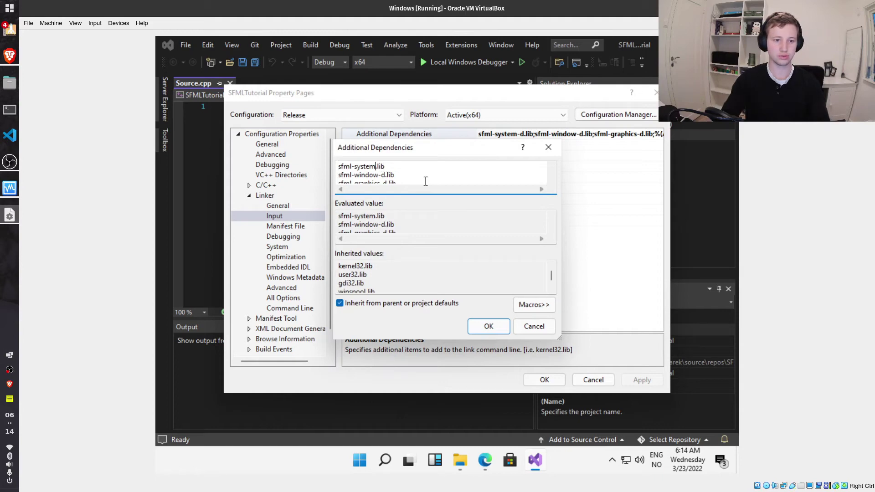
{"action": "key", "text": "Delete"}
{"action": "key", "text": "Delete"}
{"action": "key", "text": "Down"}
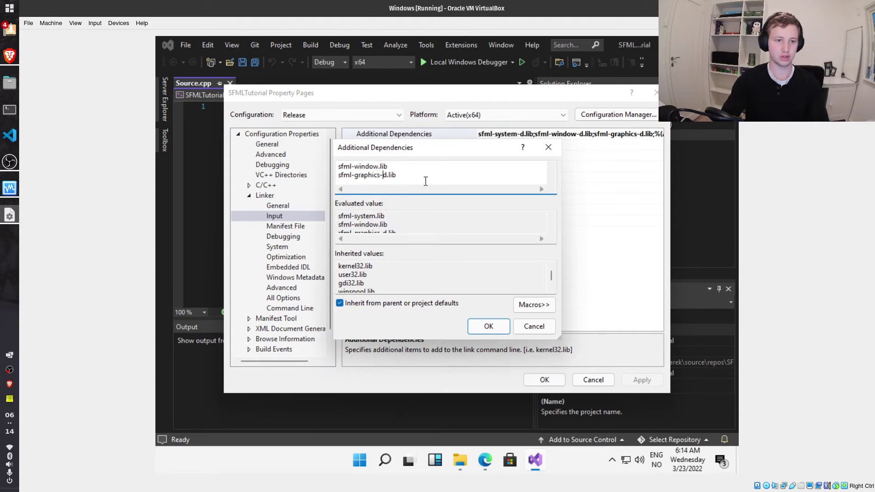
{"action": "key", "text": "BackSpace"}
{"action": "key", "text": "BackSpace"}
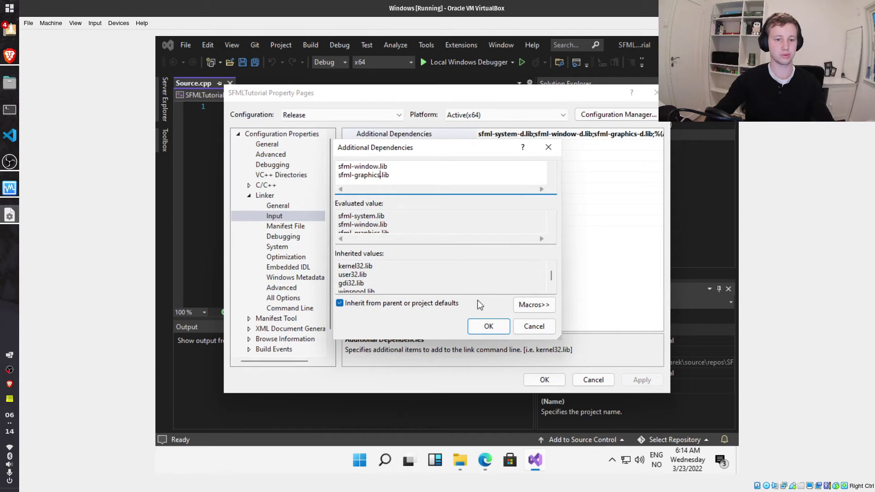
- Accept sfml-system.lib, sfml-window.lib and sfml-graphics.lib, apply, and close Property Pages
{"action": "left_click", "coordinate": [478, 327]}
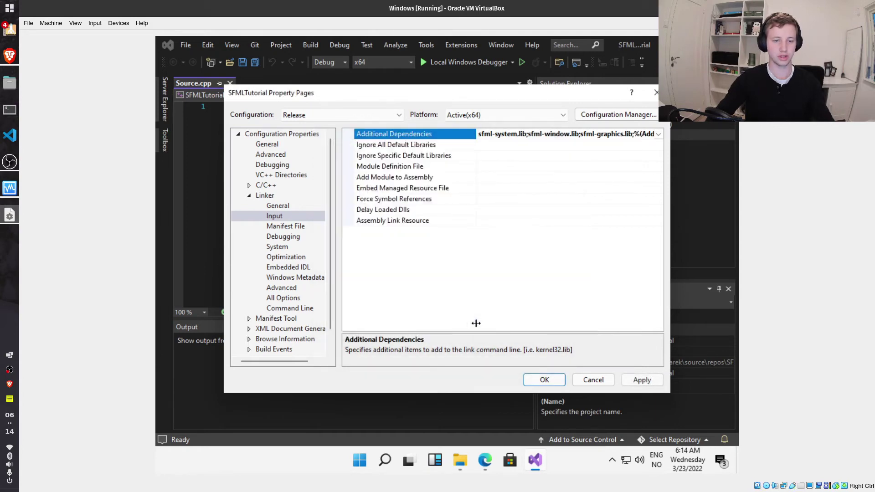
{"action": "left_click", "coordinate": [639, 380]}
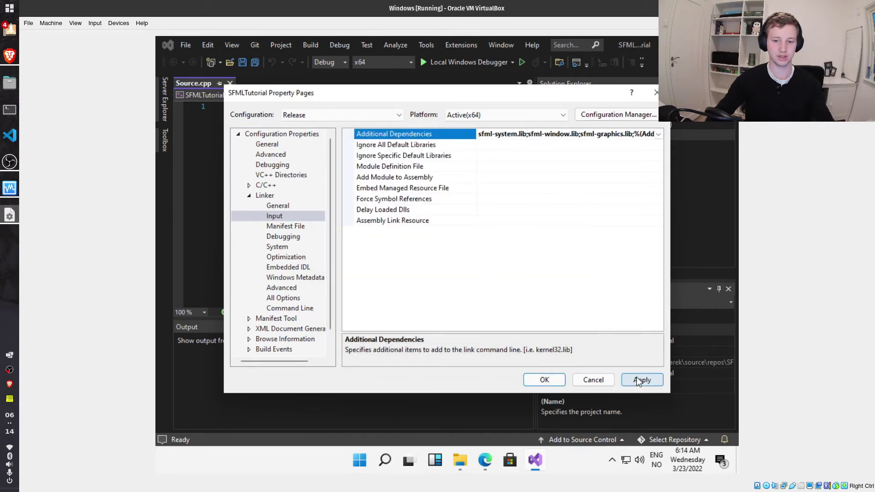
{"action": "left_click", "coordinate": [546, 380]}
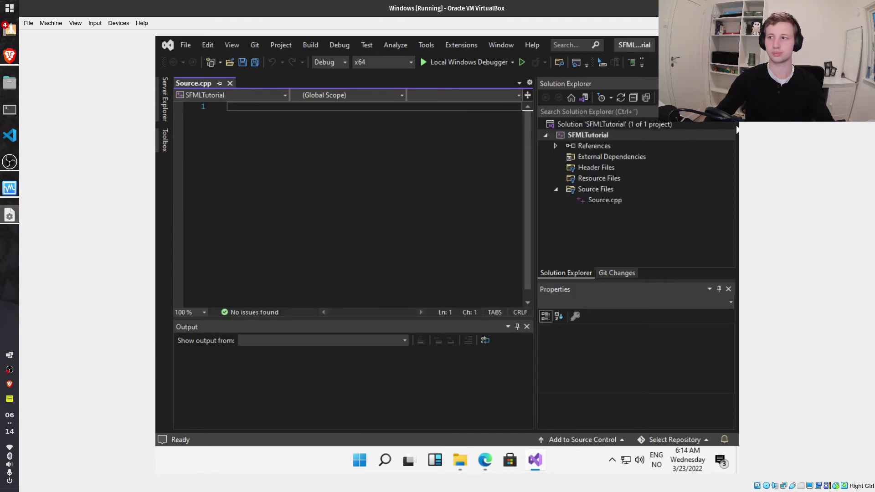
{"action": "mouse_move", "coordinate": [601, 164]}
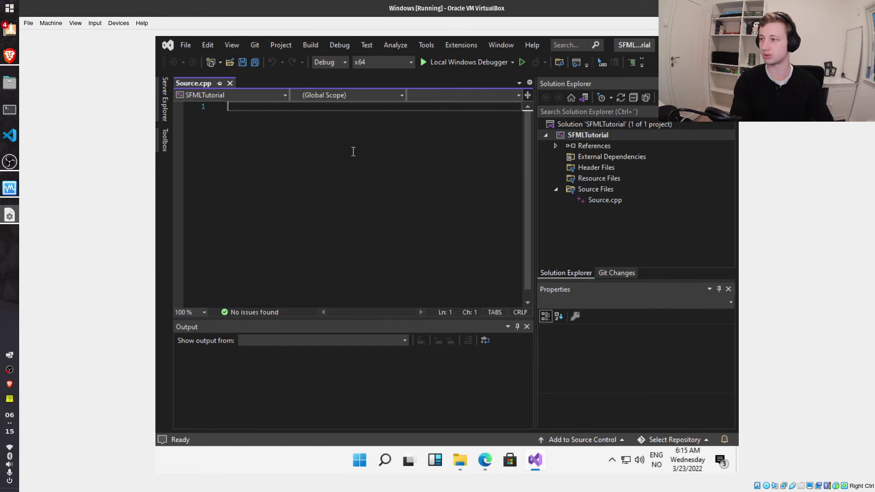
{"action": "type", "text": "#include <SFML>"}
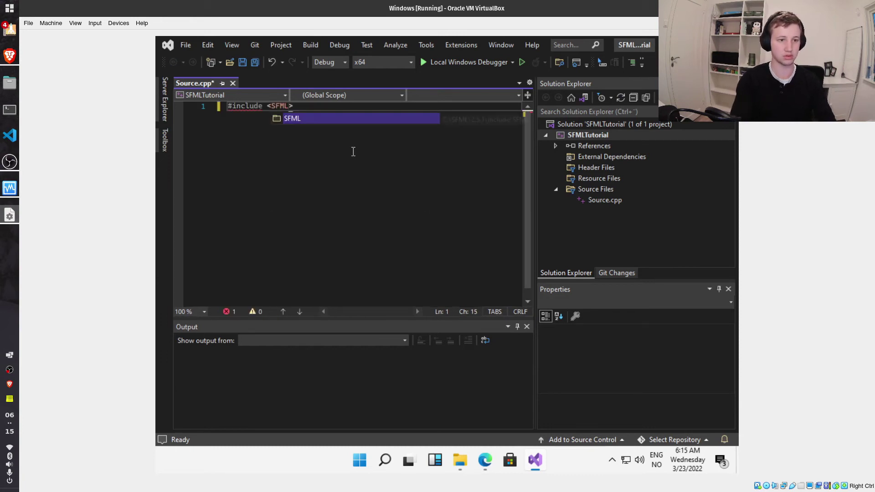
{"action": "type", "text": "/Graphics.hpp>"}
- Write the 400×400 'It works!' window and the radius-200 red circle in main
{"action": "key", "text": "Return"}
{"action": "key", "text": "Return"}
{"action": "type", "text": "int main ()"}
{"action": "key", "text": "Return"}
{"action": "type", "text": "{"}
{"action": "key", "text": "Return"}
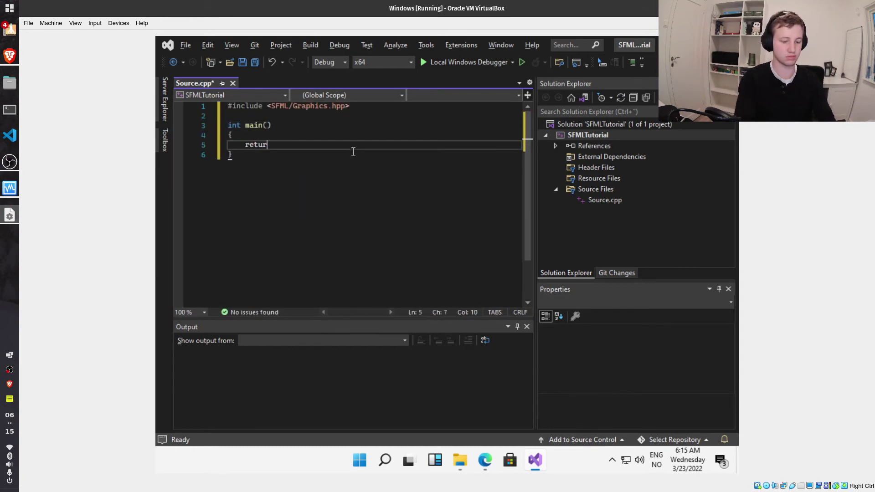
{"action": "type", "text": "return 0;sf::RenderWindow window("}
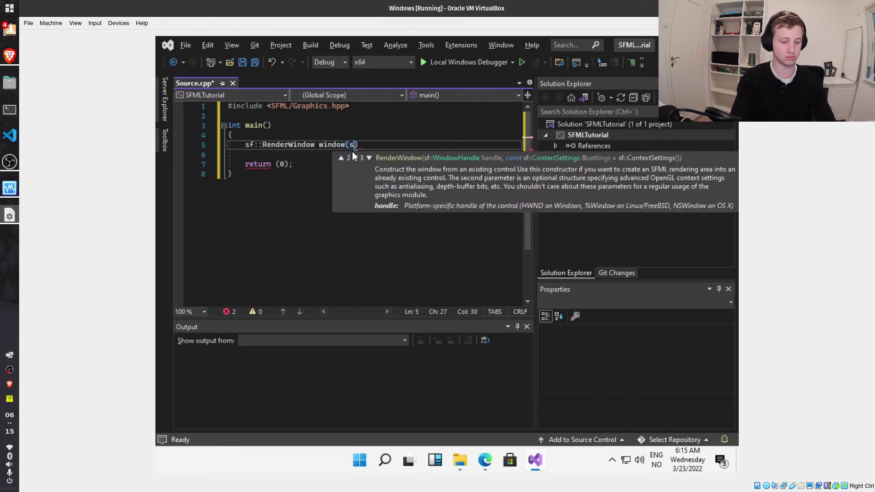
{"action": "type", "text": "sf::VideoMode(400, 400), \""}
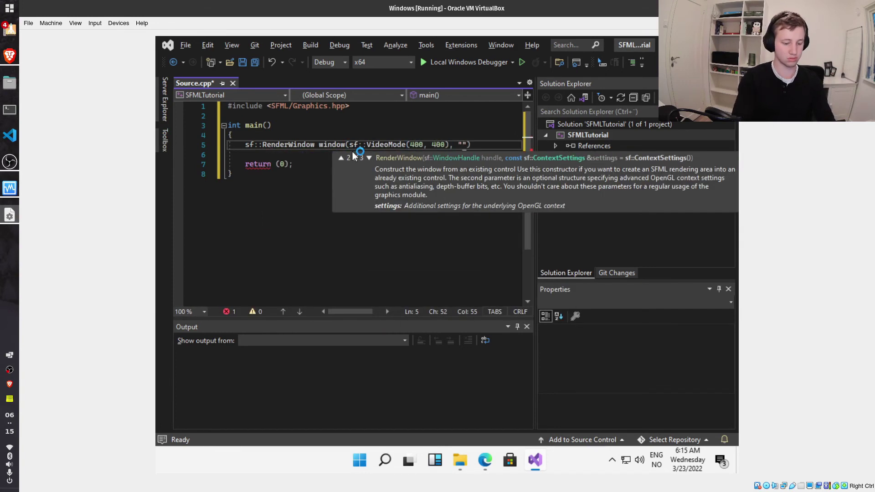
{"action": "type", "text": "It works!\");"}
{"action": "key", "text": "Return"}
{"action": "key", "text": "Return"}
{"action": "type", "text": "sf::CircleShape shape;"}
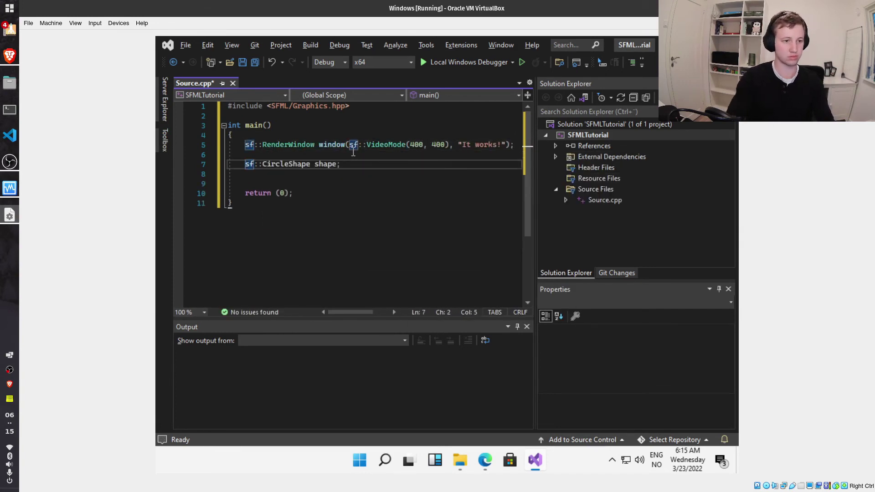
{"action": "key", "text": "Left"}
{"action": "type", "text": "(100"}
{"action": "key", "text": "End"}
{"action": "key", "text": "Return"}
{"action": "type", "text": "shape.setFillColor"}
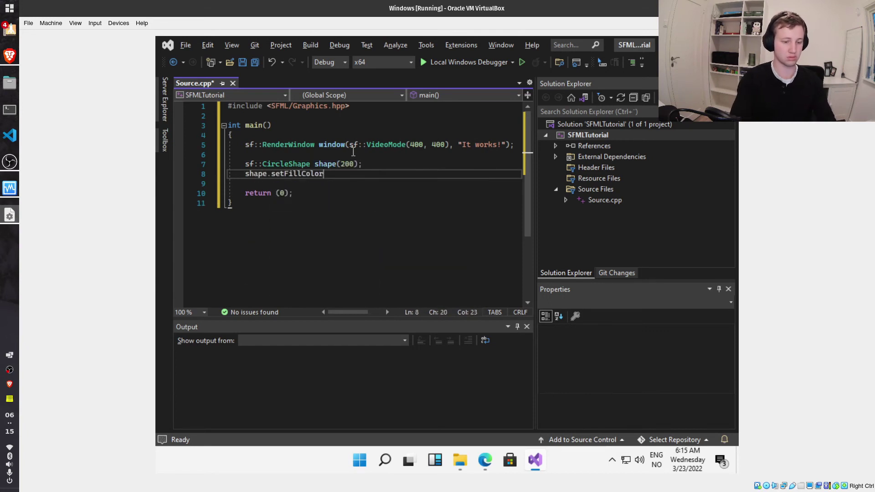
{"action": "type", "text": "(sf::Color::Red);"}
- Add the main loop with an event-polling loop that closes the window on close events
{"action": "key", "text": "Return"}
{"action": "key", "text": "Return"}
{"action": "type", "text": "while (window.isOpen()"}
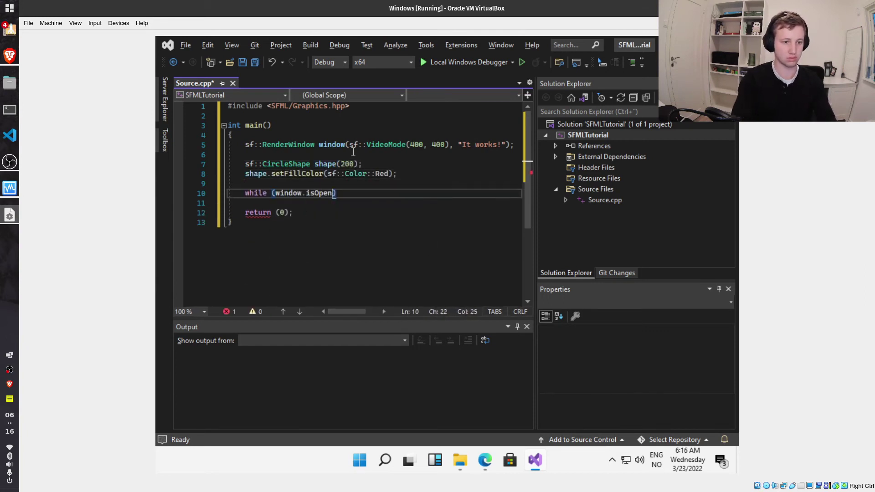
{"action": "key", "text": "Return"}
{"action": "type", "text": "{"}
{"action": "key", "text": "Return"}
{"action": "type", "text": "sf::Event event;"}
{"action": "key", "text": "Return"}
{"action": "type", "text": "while (w"}
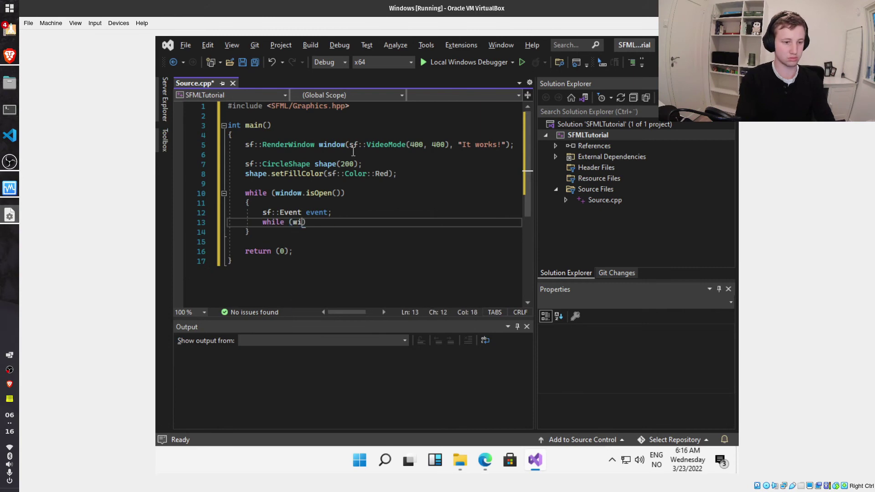
{"action": "type", "text": "indow.pollEvent(event))"}
{"action": "key", "text": "Return"}
{"action": "type", "text": "{"}
{"action": "key", "text": "Return"}
{"action": "type", "text": "if (event.type =="}
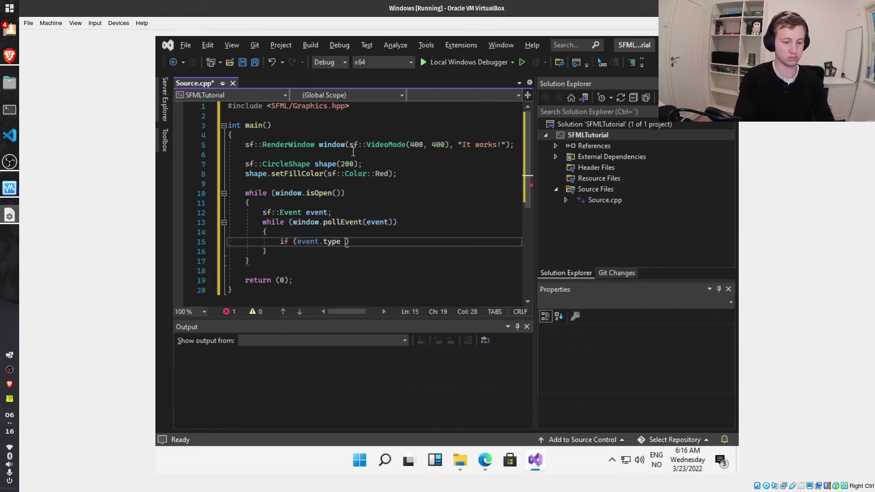
{"action": "type", "text": " sf::Event::Closed)"}
{"action": "key", "text": "Return"}
{"action": "type", "text": "{"}
{"action": "key", "text": "Return"}
{"action": "type", "text": "window.cl"}
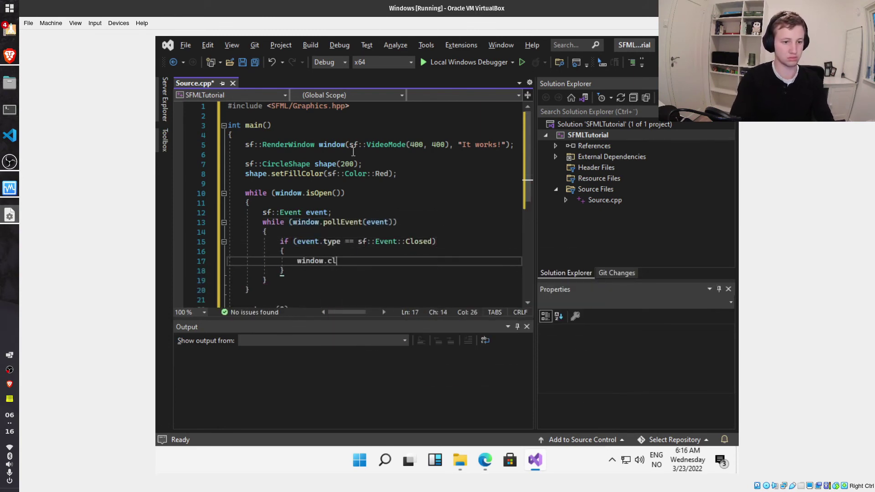
{"action": "type", "text": "ose();"}
- Add the clear, draw and display calls, then save Source.cpp
{"action": "key", "text": "Return"}
{"action": "type", "text": "window.clear"}
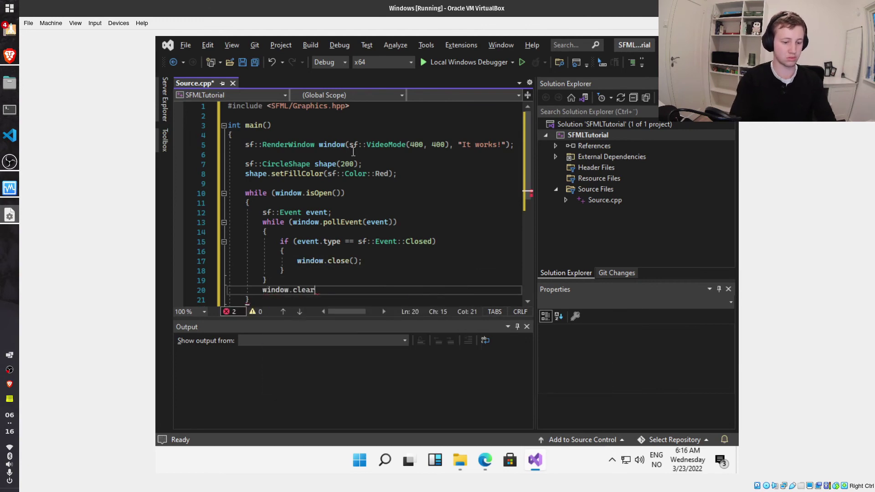
{"action": "type", "text": "();"}
{"action": "key", "text": "Return"}
{"action": "type", "text": "window.draw(shape);"}
{"action": "key", "text": "Return"}
{"action": "type", "text": "window."}
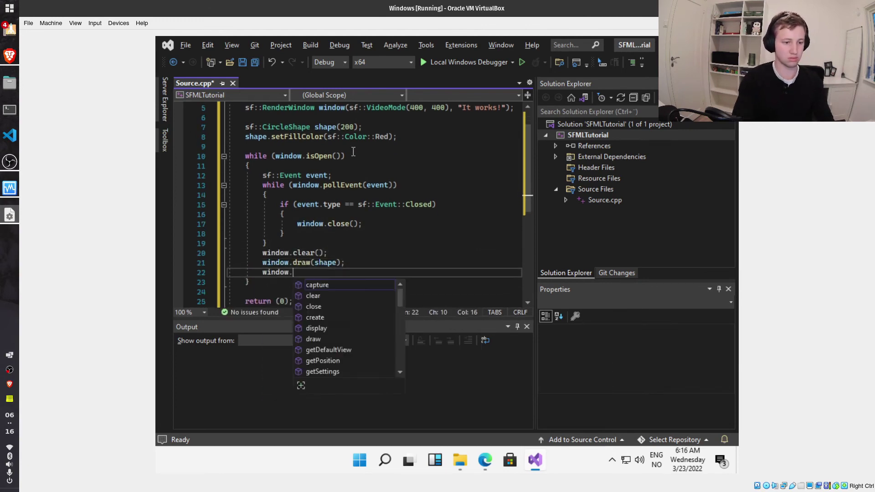
{"action": "type", "text": "display();"}
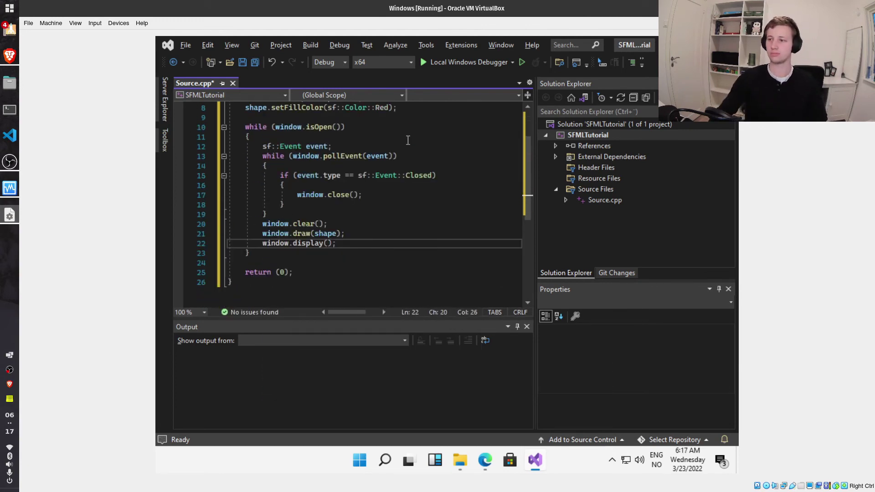
{"action": "left_click", "coordinate": [396, 194]}
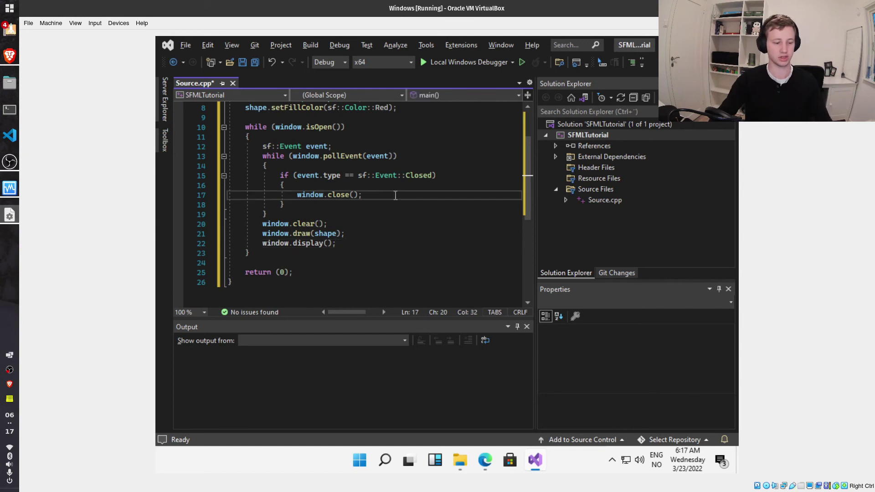
{"action": "key", "text": "ctrl+s"}
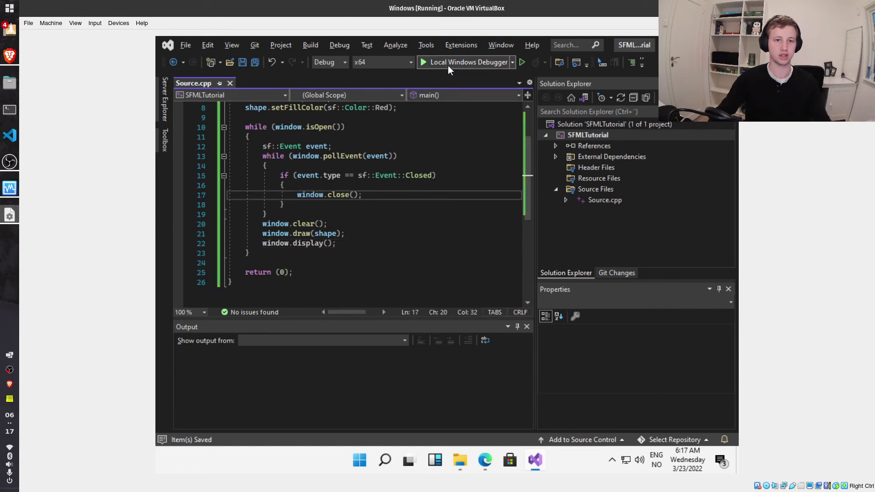
- Run the program in the debugger, dismiss the missing sfml-system-d-2.dll error and close the console
{"action": "left_click", "coordinate": [447, 65]}
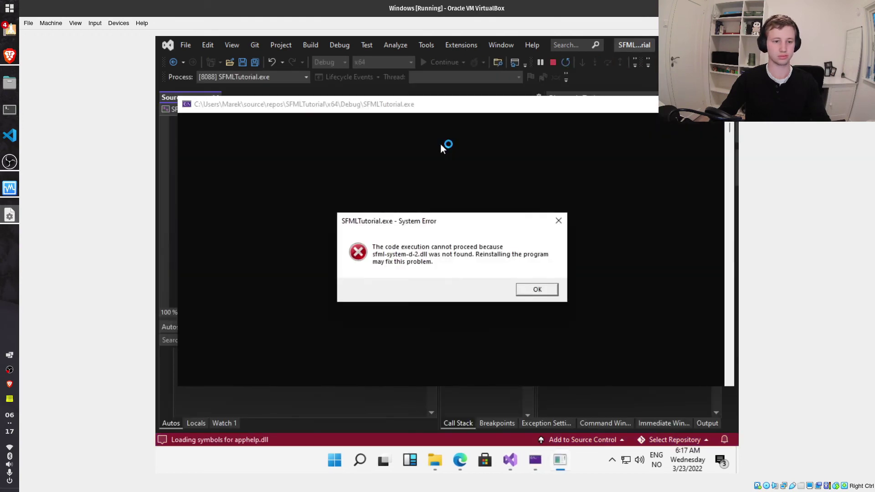
{"action": "left_click", "coordinate": [528, 289]}
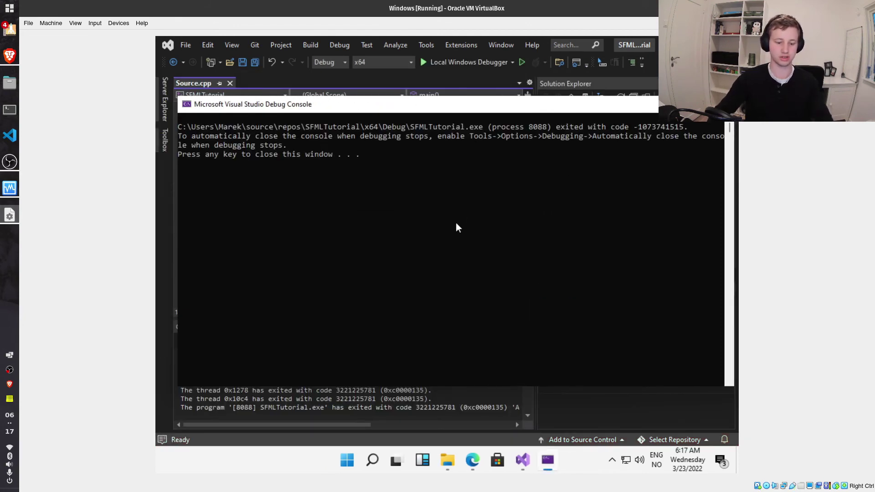
{"action": "key", "text": "Return"}
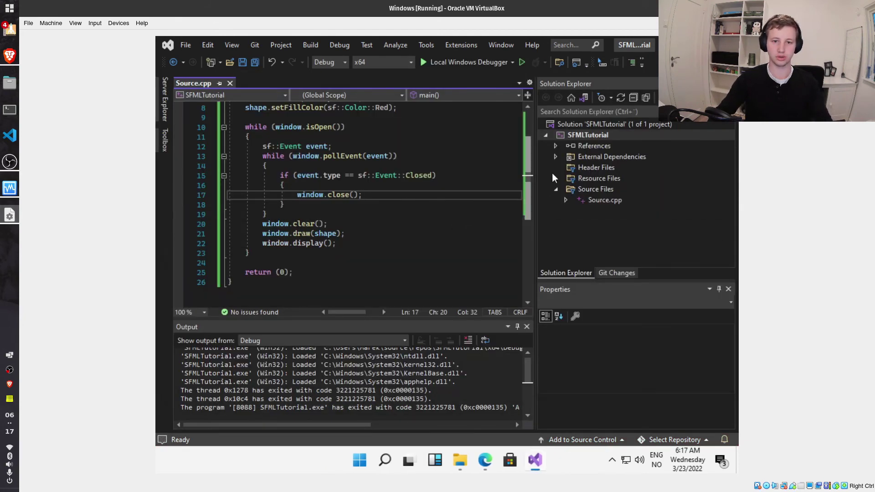
{"action": "left_click", "coordinate": [581, 134]}
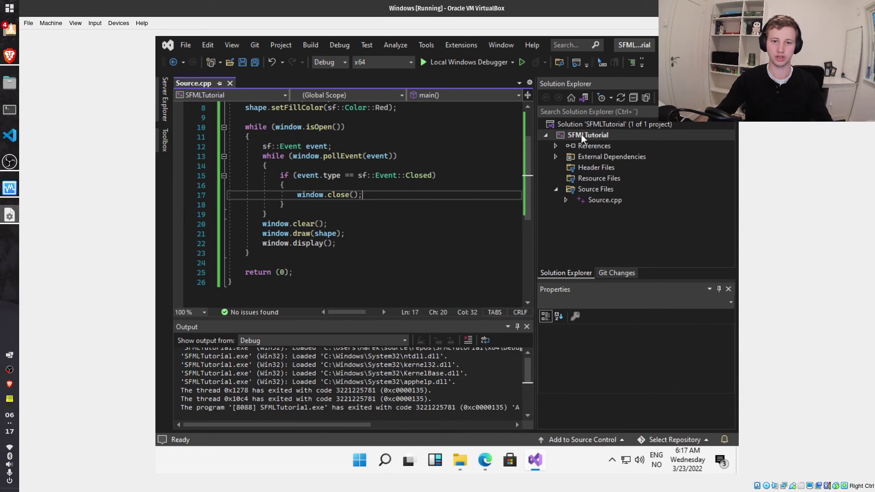
- Open the SFMLTutorial project folder in File Explorer and navigate into x64\Debug
{"action": "right_click", "coordinate": [581, 135]}
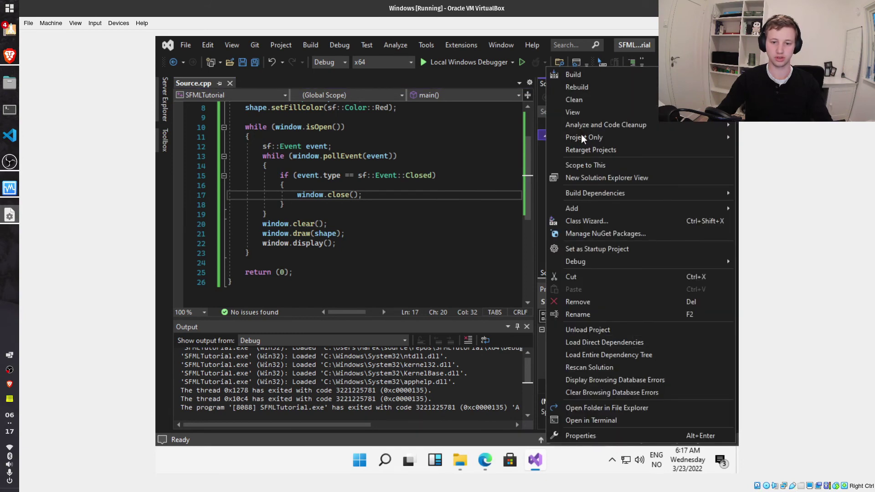
{"action": "left_click", "coordinate": [616, 408]}
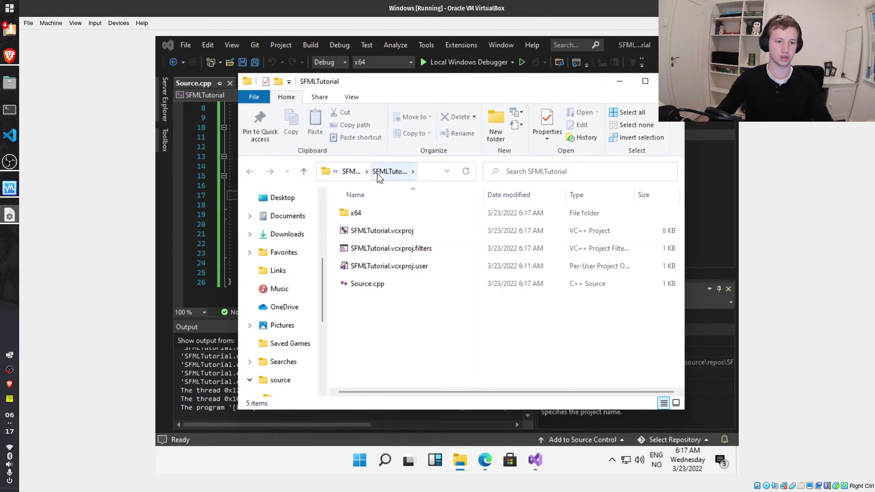
{"action": "left_click", "coordinate": [351, 172]}
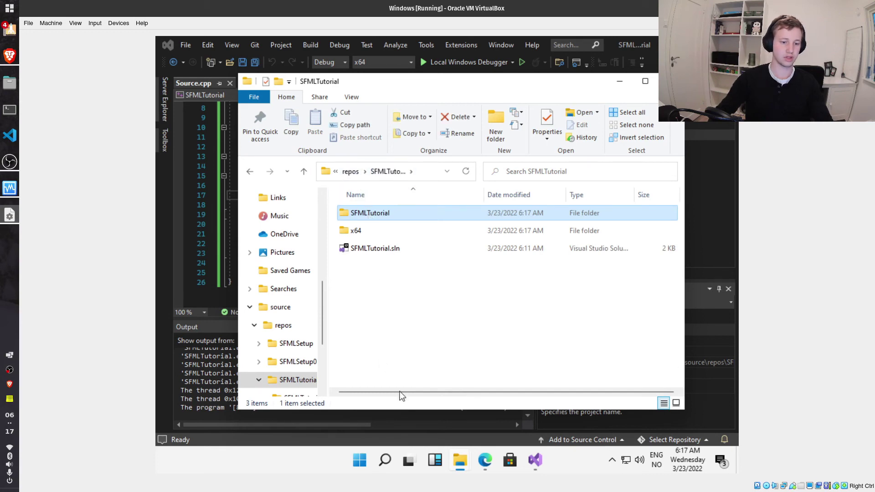
{"action": "double_click", "coordinate": [368, 233]}
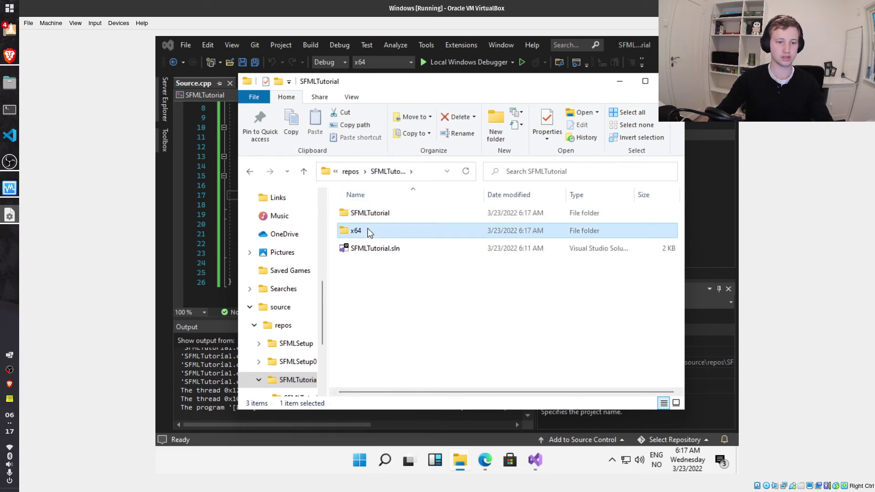
{"action": "left_click", "coordinate": [368, 217]}
{"action": "double_click", "coordinate": [368, 217]}
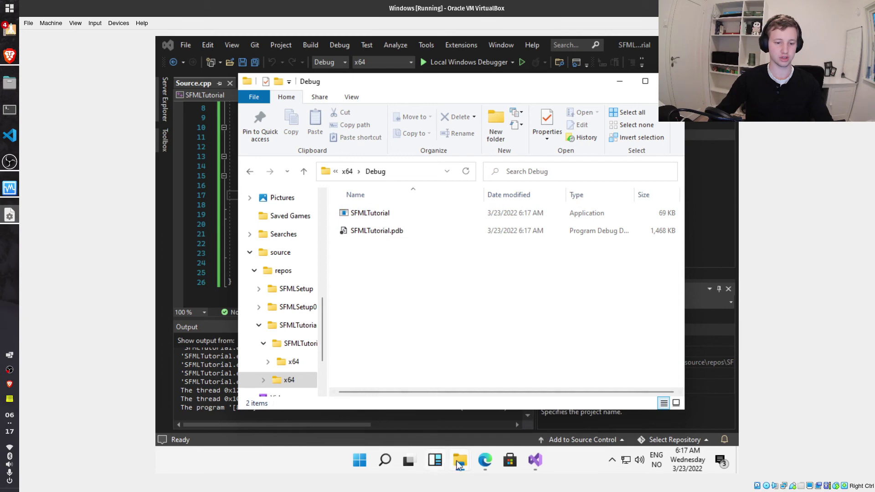
- Copy all eleven DLLs from C:\SFML\2.5.1\bin into the project's x64\Debug folder
{"action": "mouse_move", "coordinate": [460, 460]}
{"action": "left_click", "coordinate": [428, 409]}
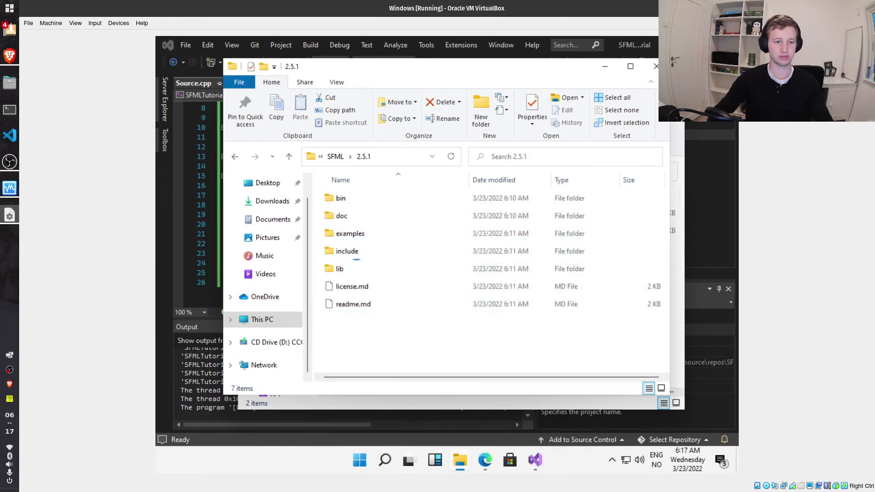
{"action": "left_click", "coordinate": [342, 201]}
{"action": "double_click", "coordinate": [343, 204]}
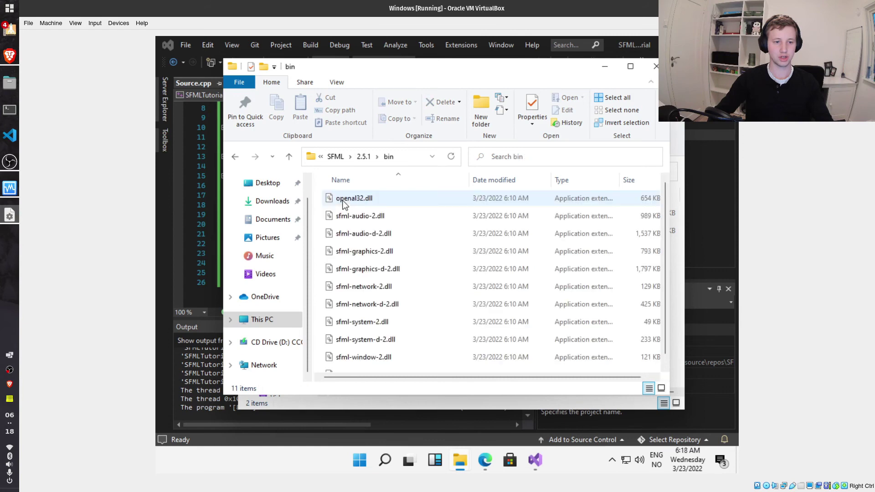
{"action": "left_click", "coordinate": [347, 204]}
{"action": "scroll", "coordinate": [372, 226], "scroll_direction": "down", "scroll_amount": 1}
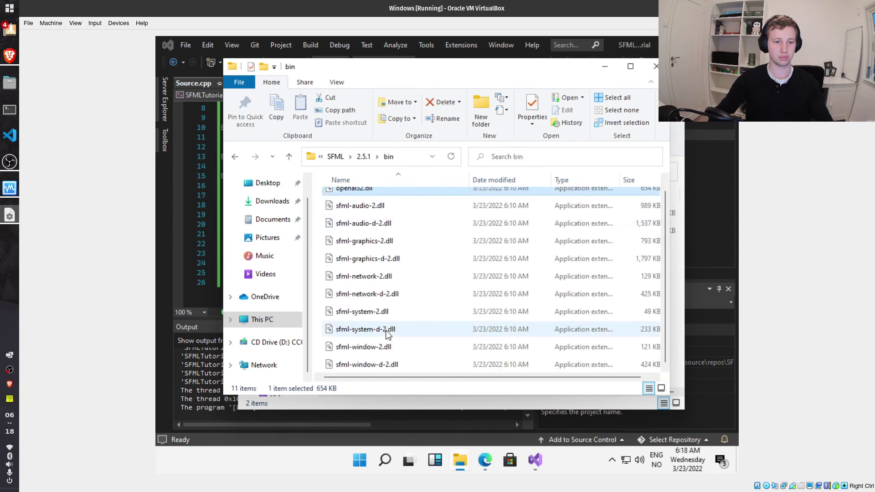
{"action": "left_click", "coordinate": [381, 366], "text": "shift"}
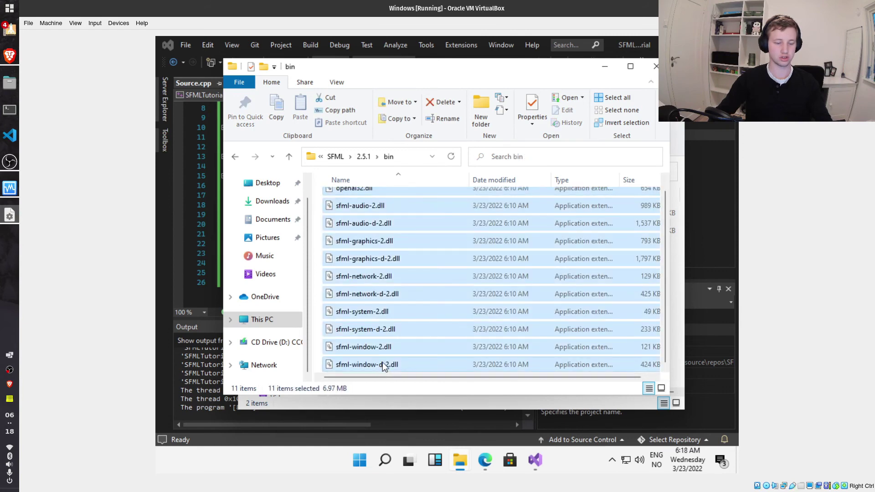
{"action": "key", "text": "ctrl+c"}
{"action": "left_click", "coordinate": [678, 125]}
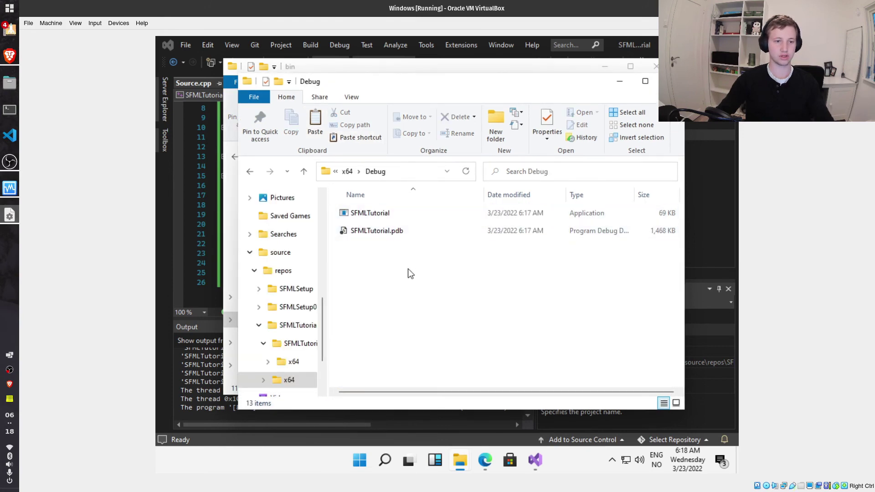
{"action": "key", "text": "ctrl+v"}
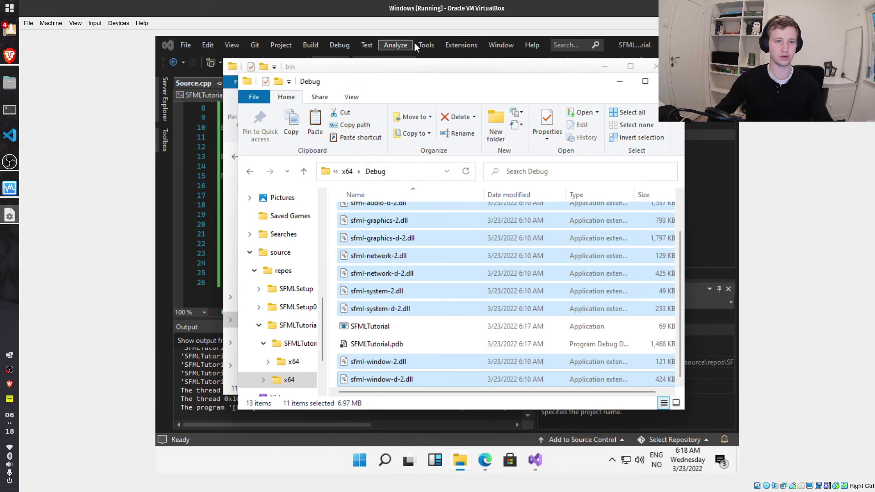
- Return to Visual Studio and rerun SFMLTutorial with the Local Windows Debugger
{"action": "left_click", "coordinate": [706, 157]}
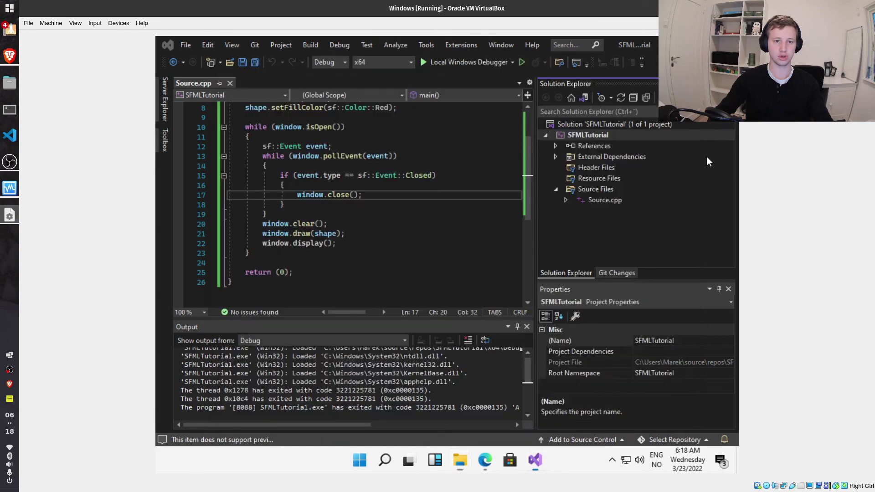
{"action": "left_click", "coordinate": [442, 64]}
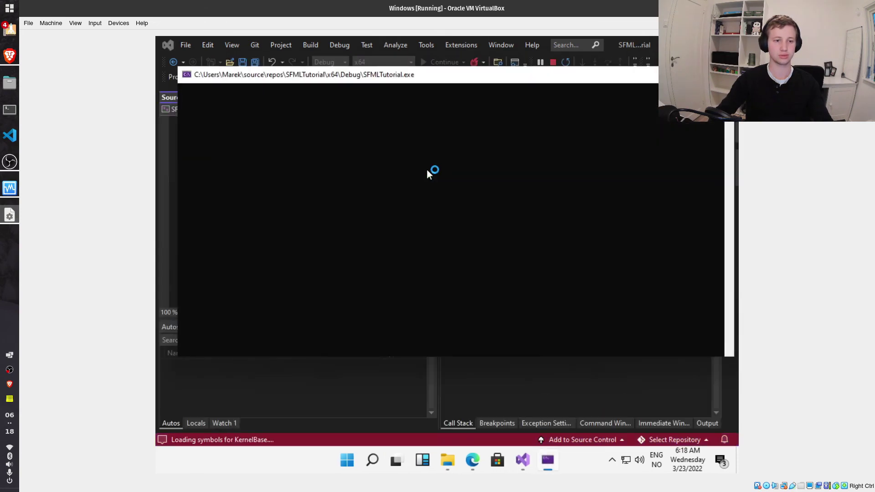